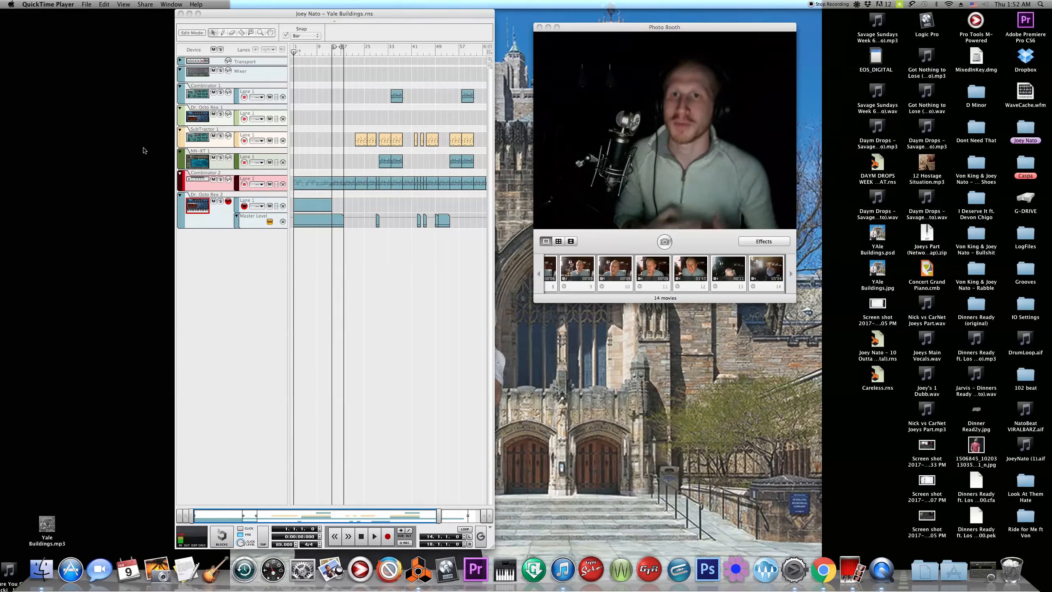
Play the song from bar 1, and open the Combinator 2 clip from its start in Edit Mode
left_click(366, 101)
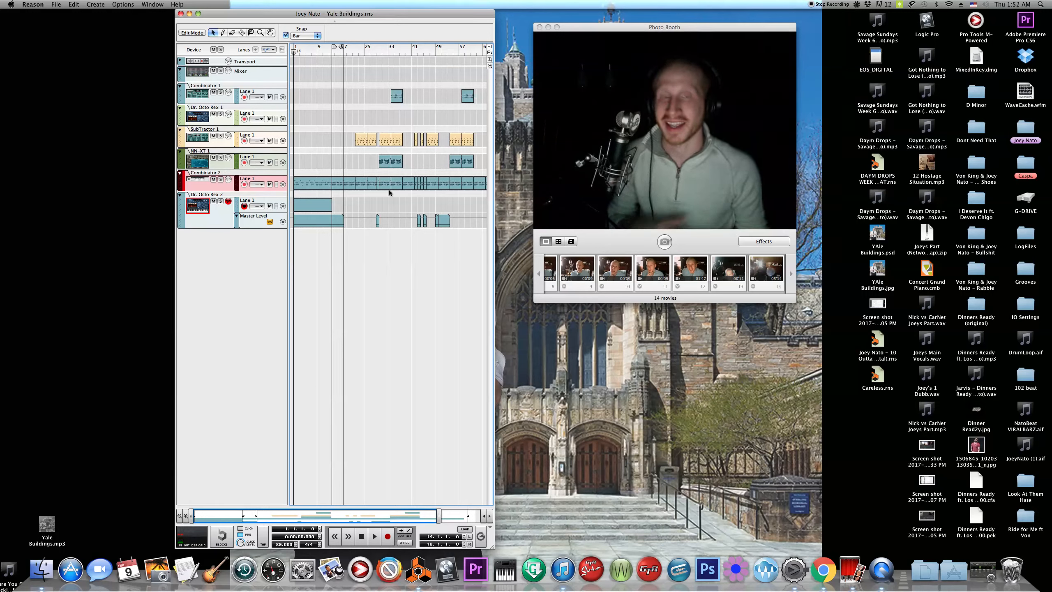
key("space")
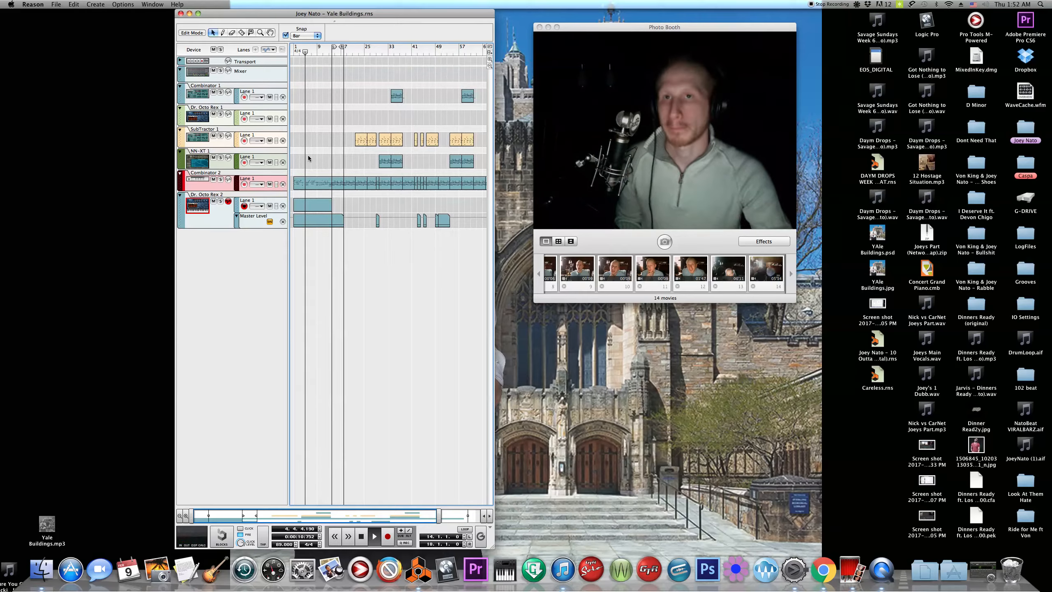
double_click(325, 189)
left_click_drag(360, 52, 234, 58)
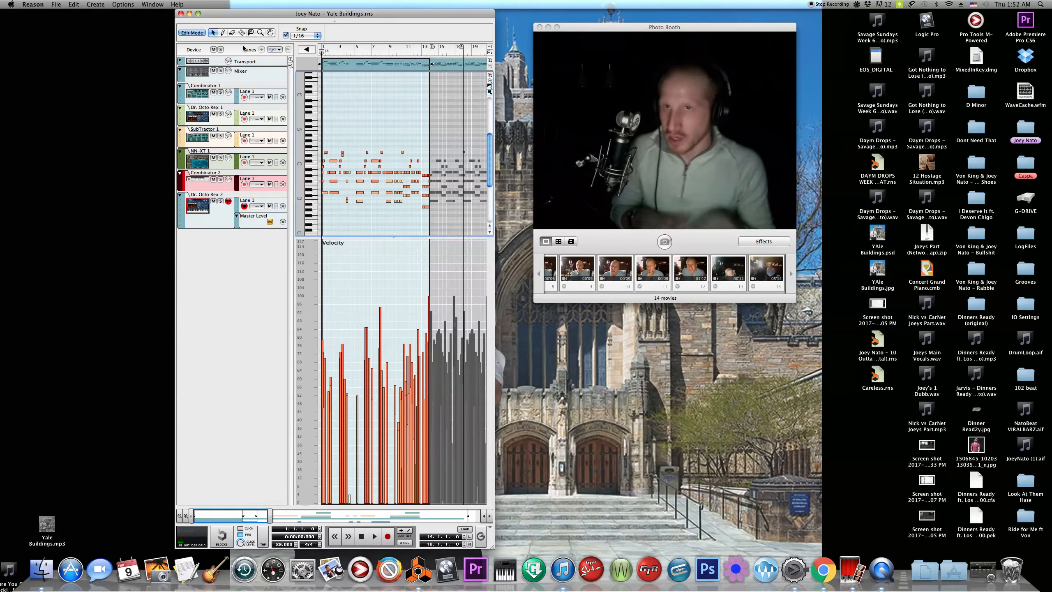
left_click_drag(269, 515, 234, 514)
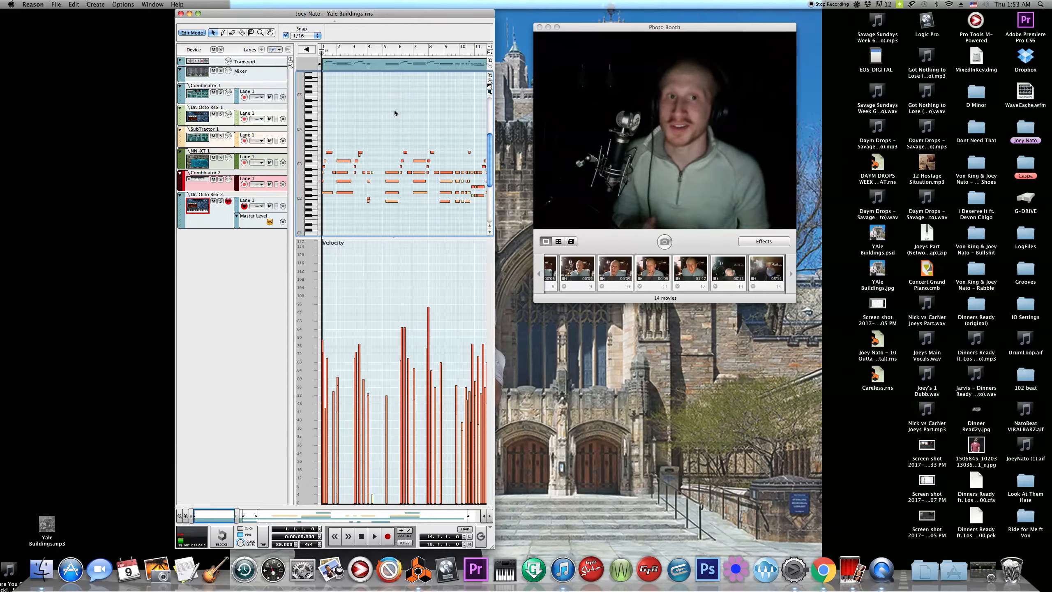
Enlarge the notes in the opening bars of the Combinator 2 clip and return playback to bar 1
key("space")
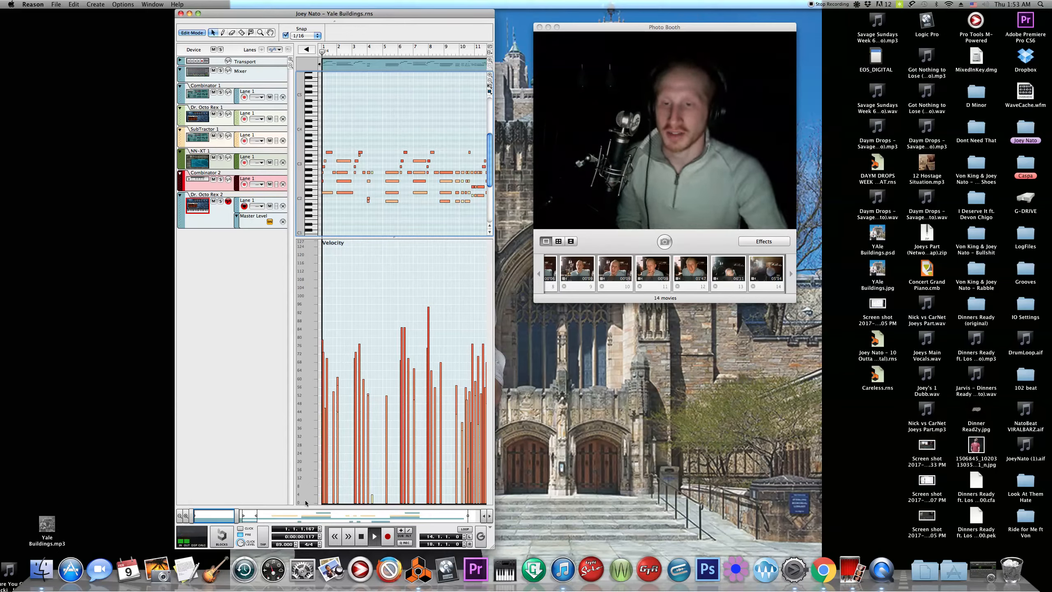
key("space")
left_click_drag(236, 515, 211, 514)
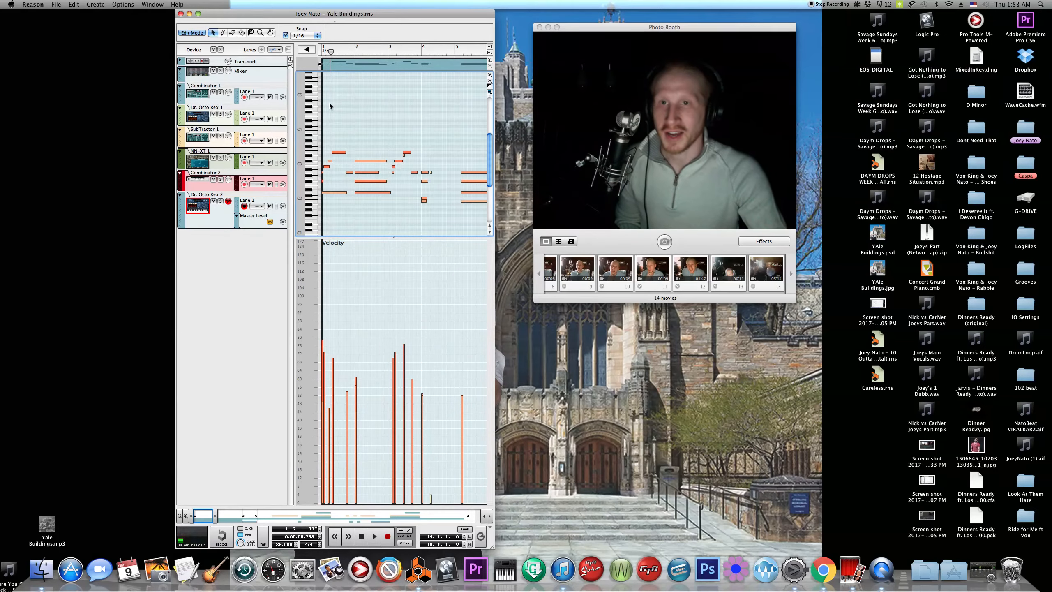
left_click(323, 48)
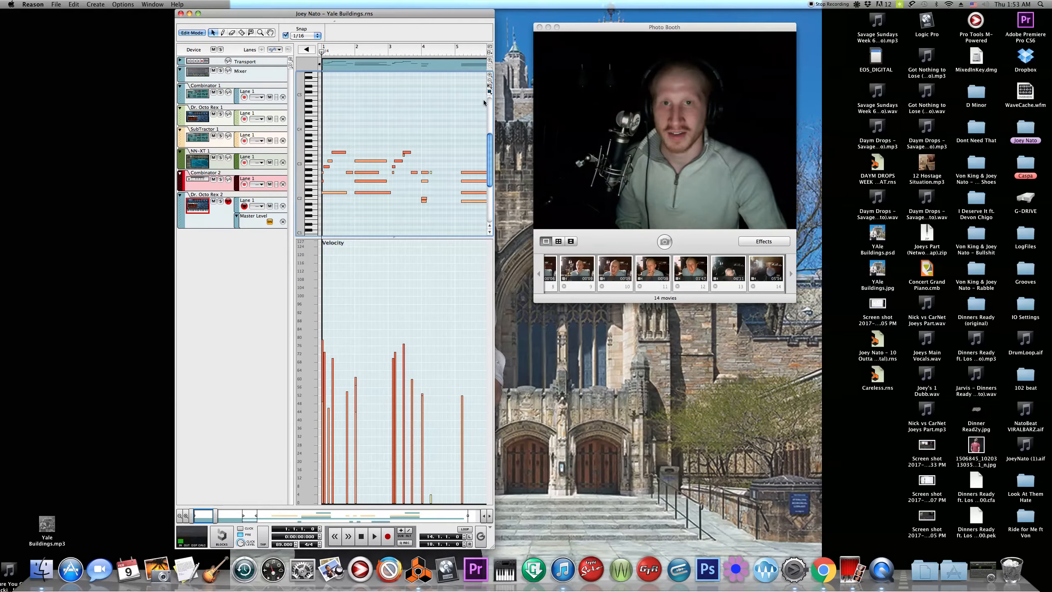
left_click(490, 75)
left_click(490, 75)
scroll(407, 174, "down", 2)
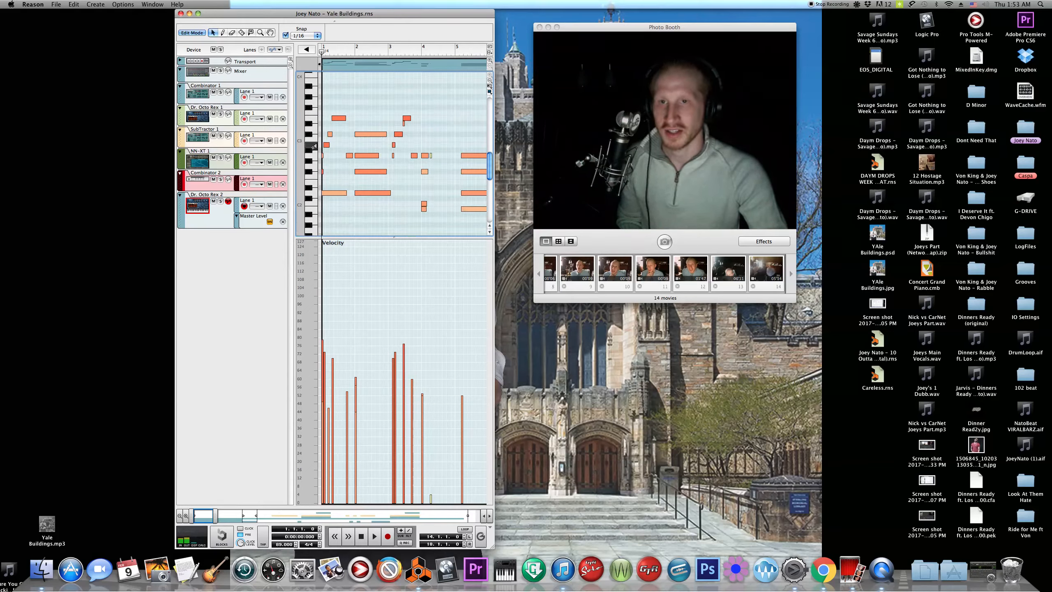
Play the Combinator 2 notes from bar 1 and again from bar 4, and return playback to bar 4
key("space")
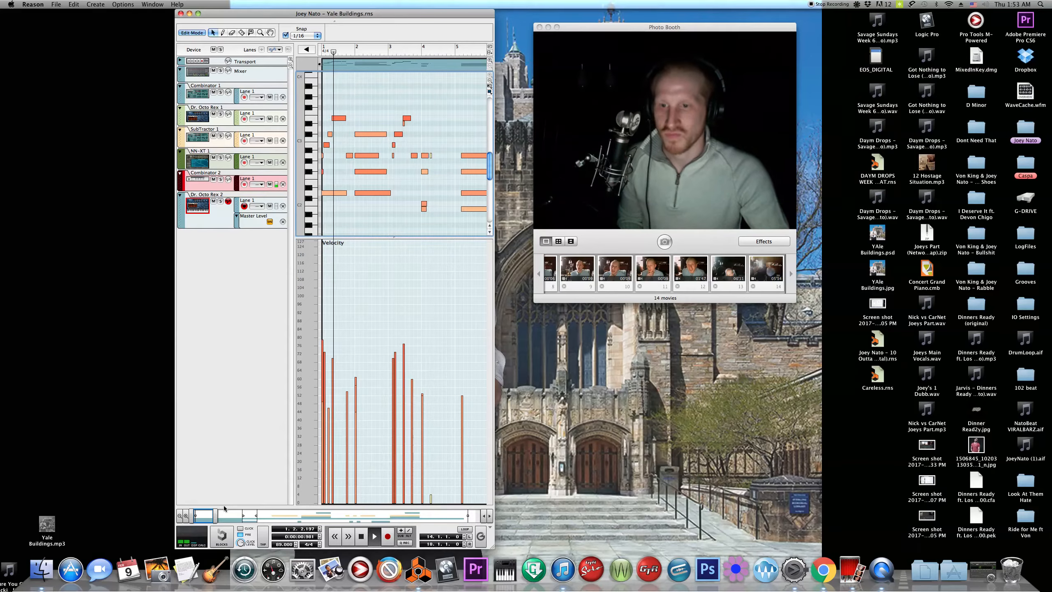
left_click_drag(214, 515, 216, 509)
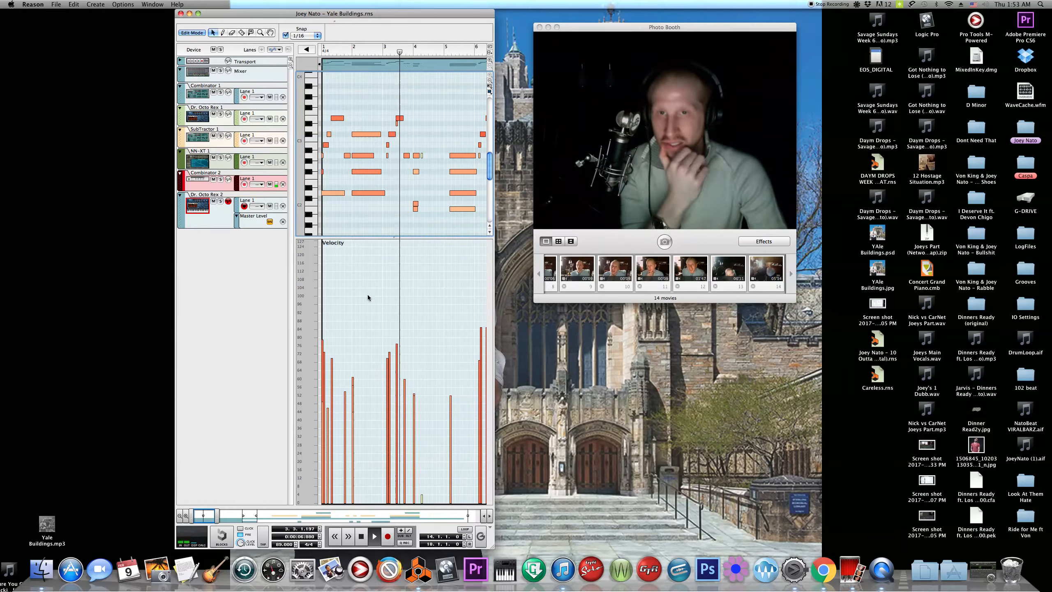
key("space")
left_click(413, 53)
key("space")
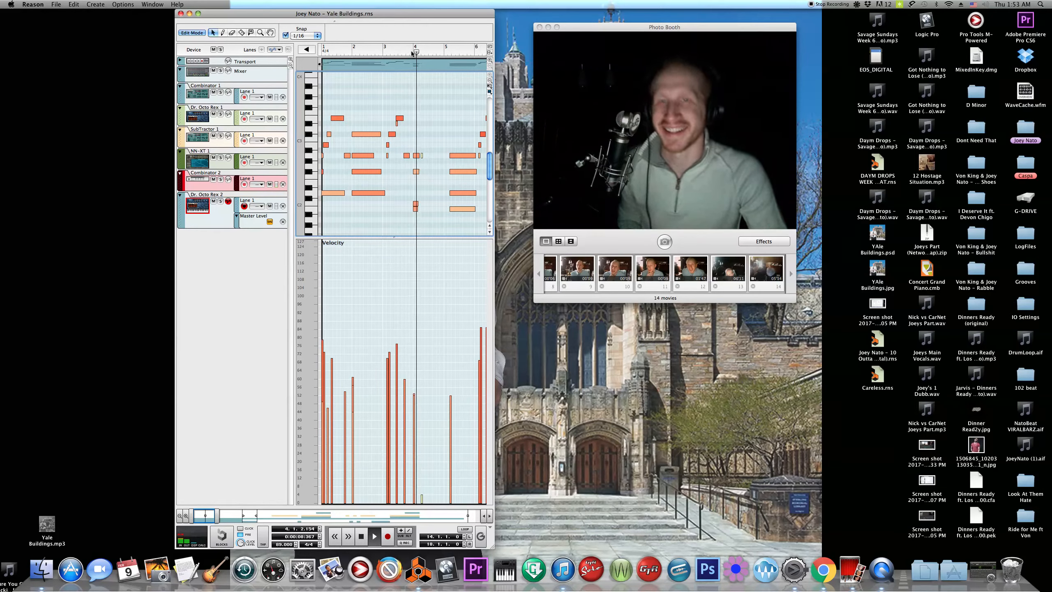
left_click_drag(470, 105, 366, 98)
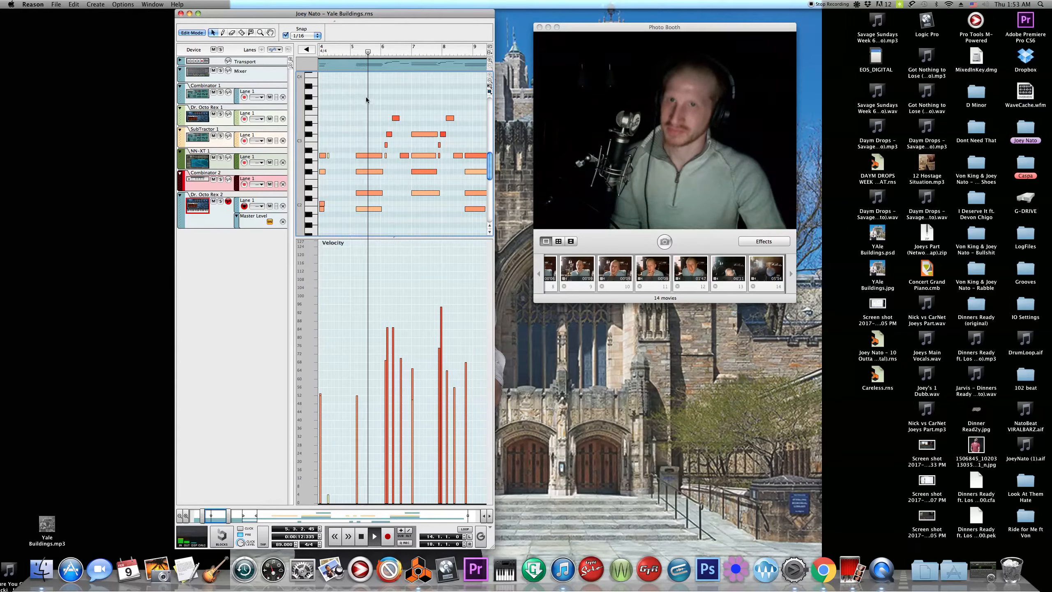
left_click_drag(365, 100, 393, 104)
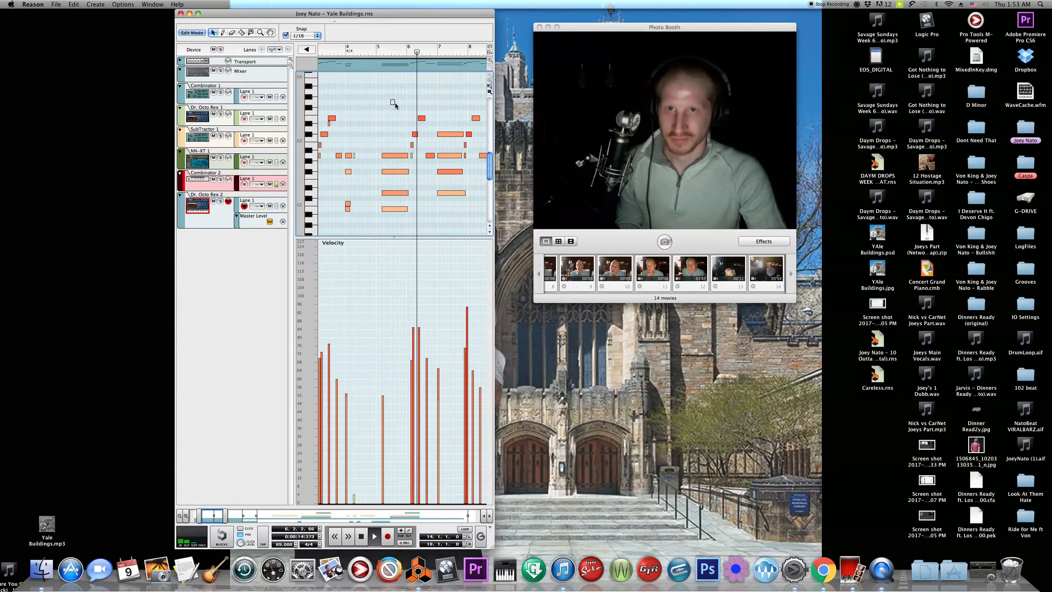
key("space")
left_click(342, 57)
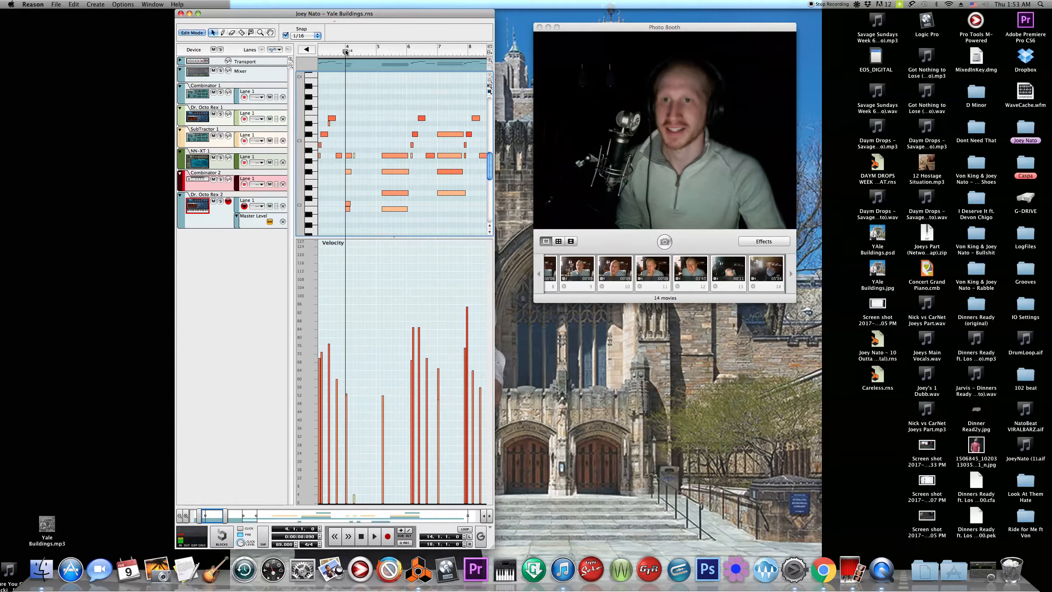
Try a change to the low notes around C2 at bar 4, play the passage, and undo the change
left_click(348, 207)
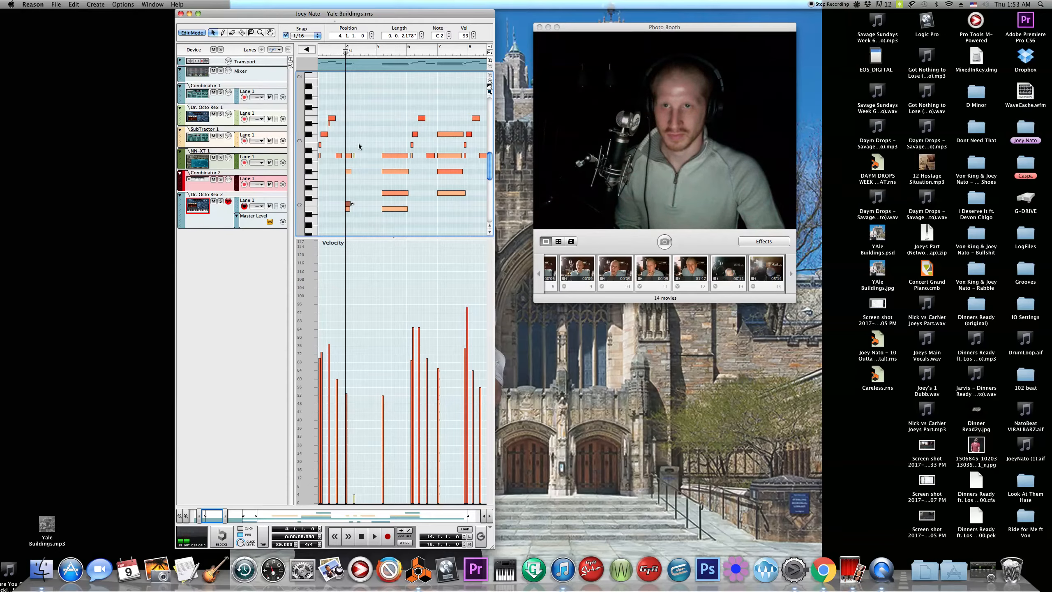
key("space")
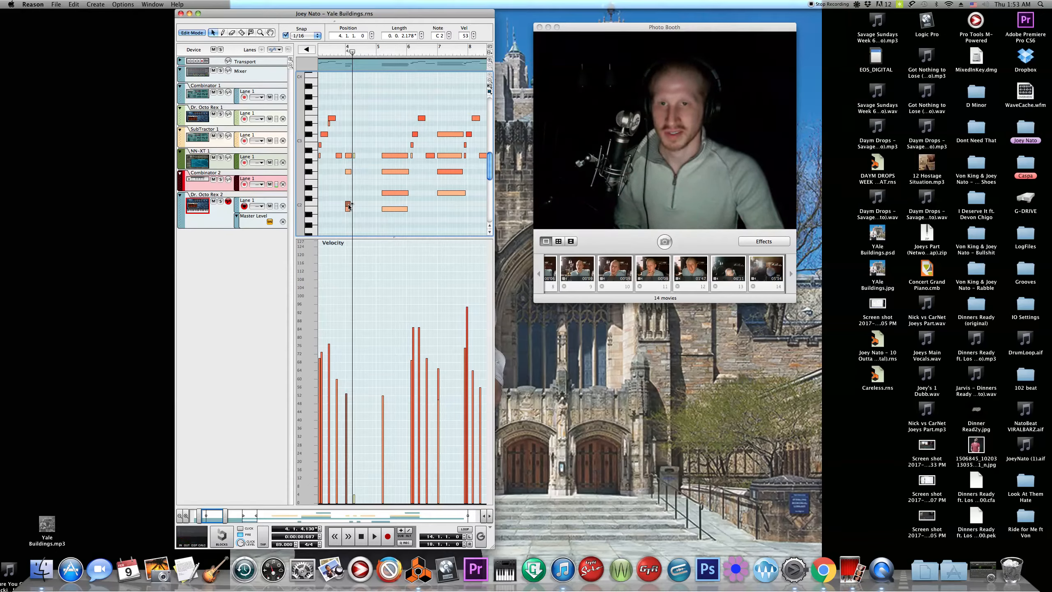
key("space")
key("super+z")
Listen to the Combinator 2 part from bar 4, and again from bar 5 through bar 17
left_click(346, 52)
key("space")
left_click(381, 50)
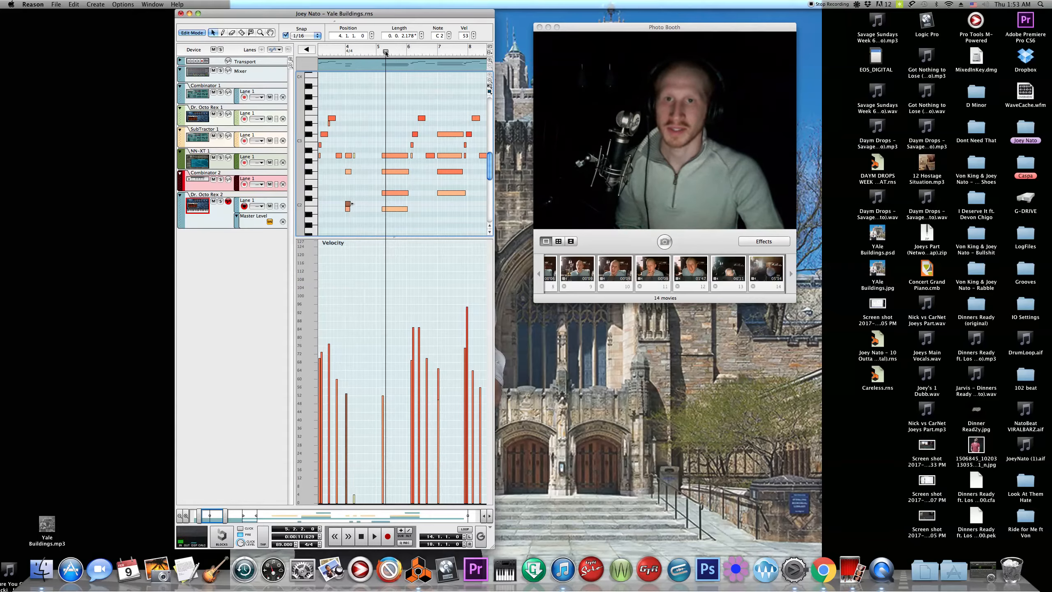
key("space")
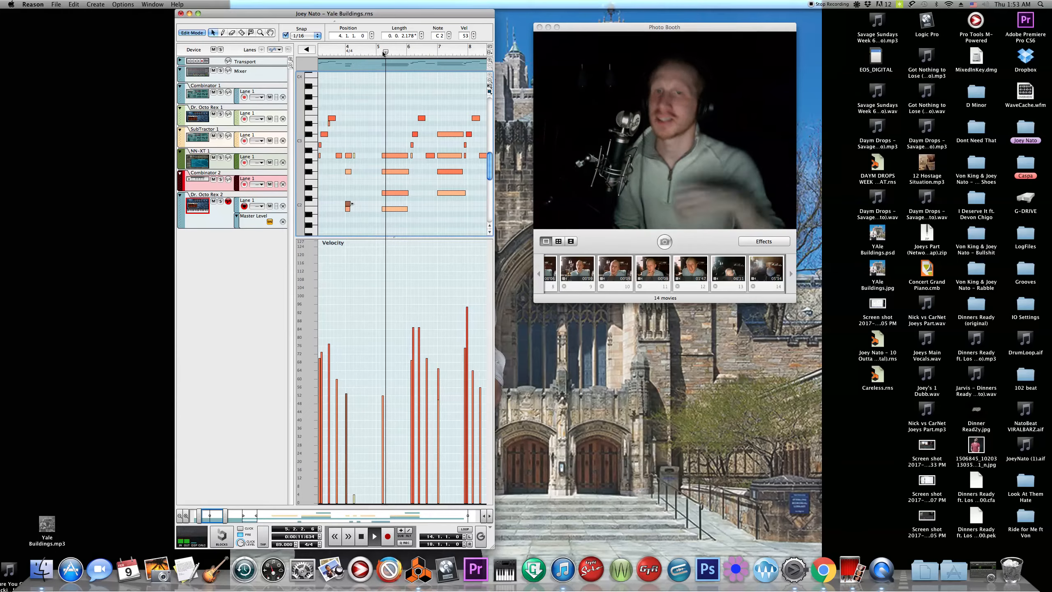
left_click(455, 218)
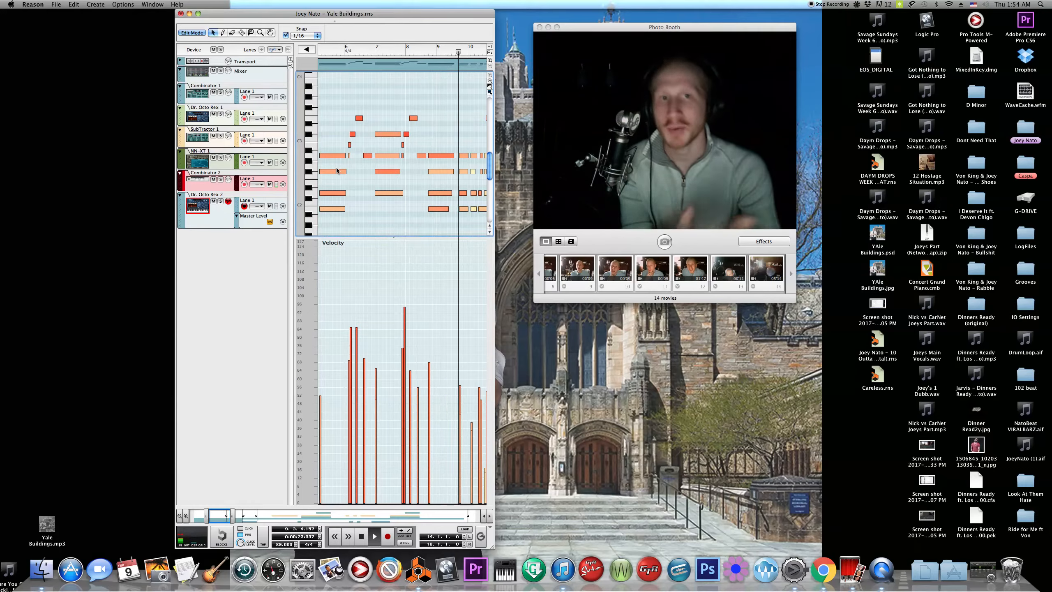
left_click_drag(456, 115, 419, 93)
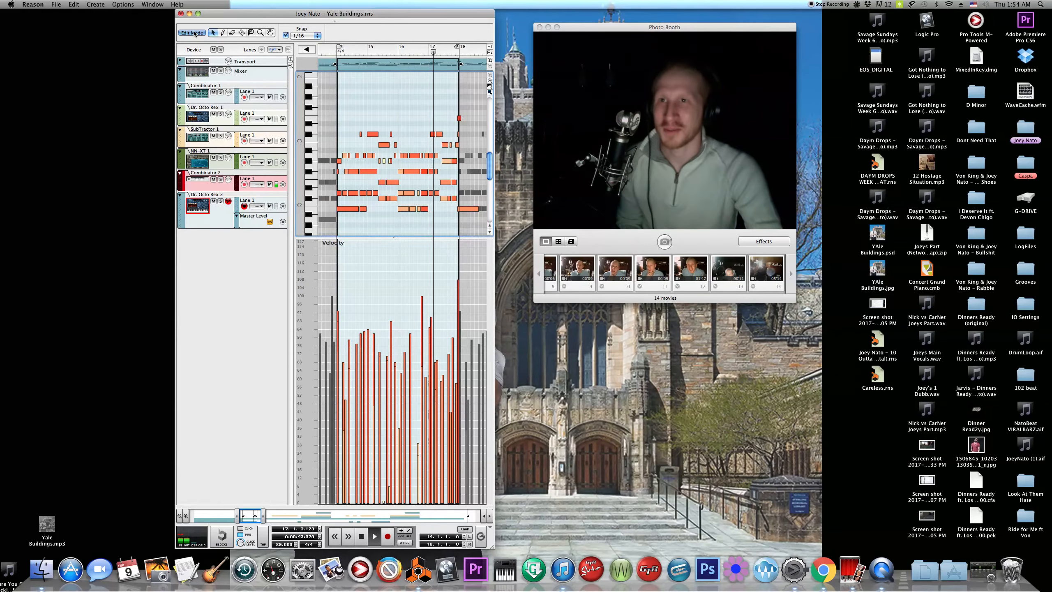
Return to the full arrangement, stop playback, and move the song position to bar 18
key("super+e")
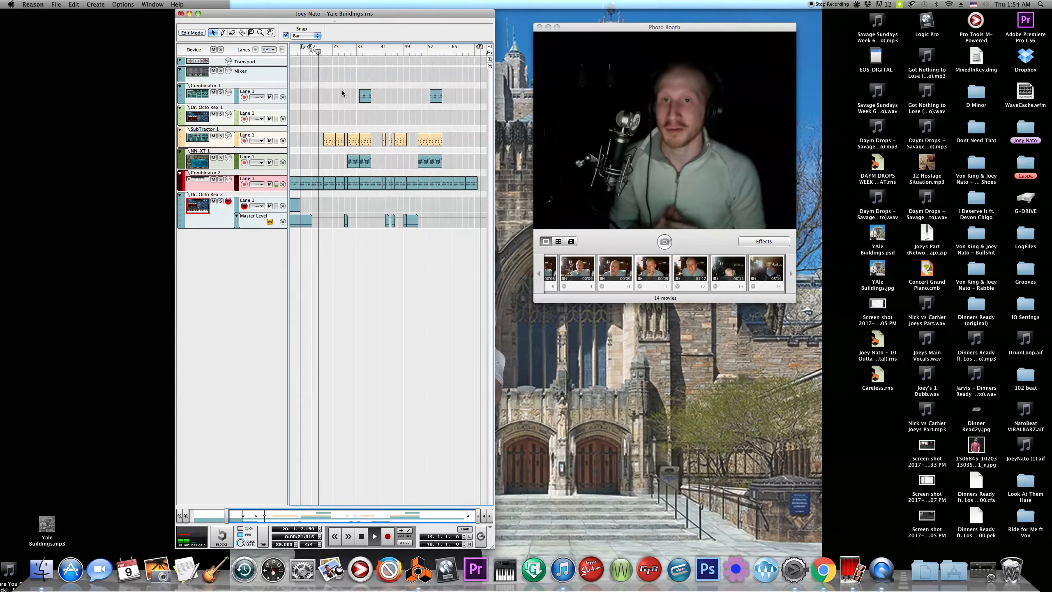
key("space")
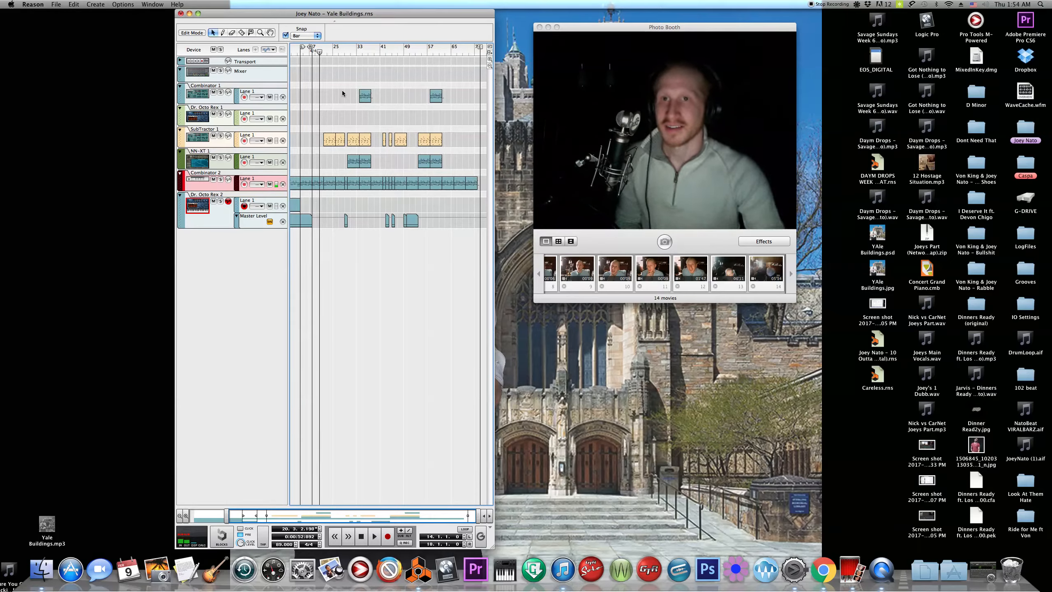
left_click(313, 53)
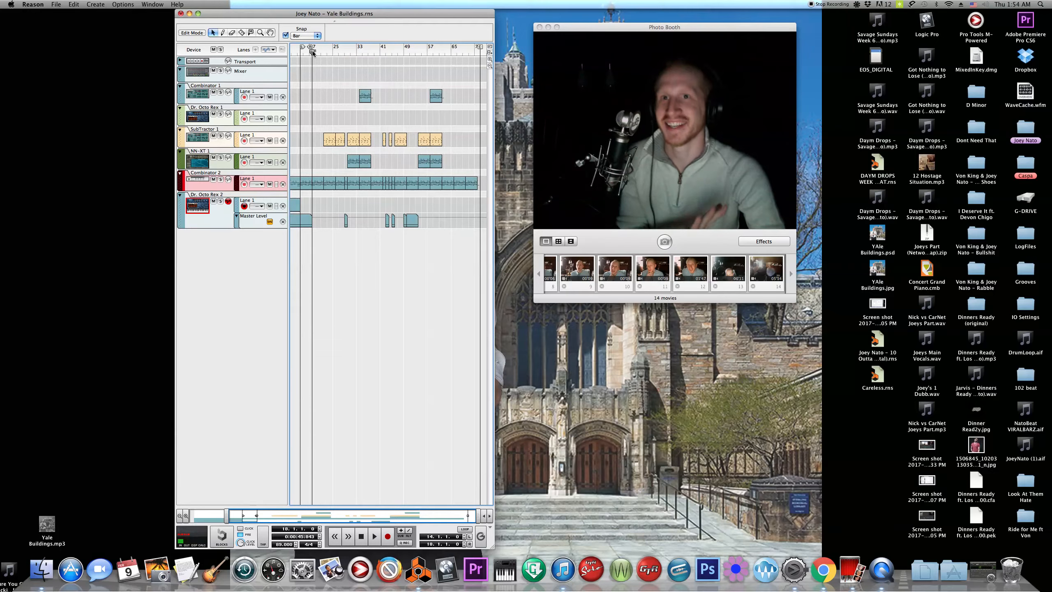
Solo the Dr. Octo Rex 2 track, open it in Edit Mode, and play it from bar 18
left_click(230, 220)
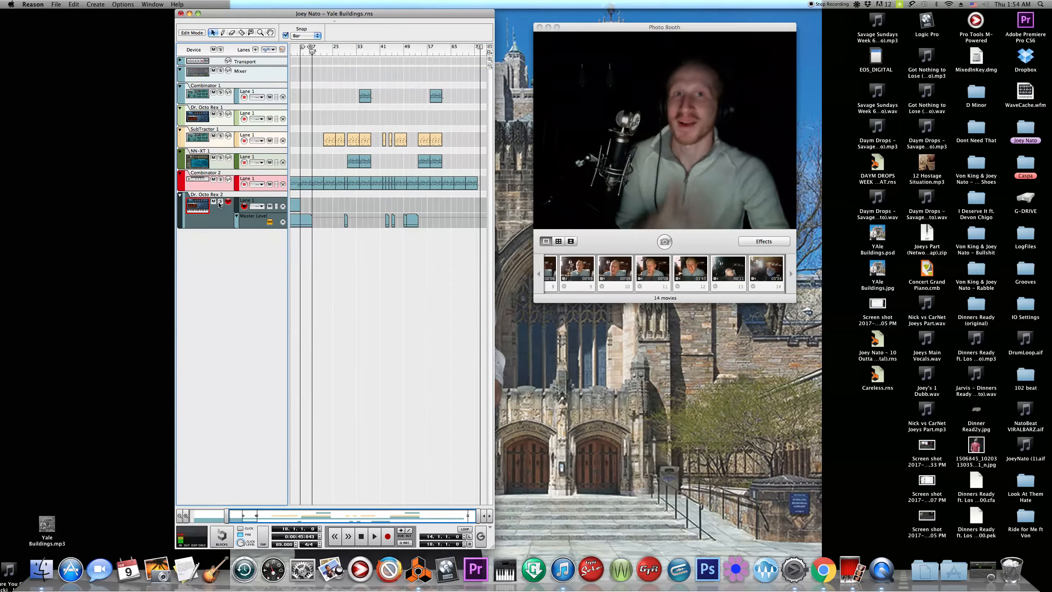
left_click(220, 202)
left_click(193, 32)
left_click_drag(516, 116, 490, 127)
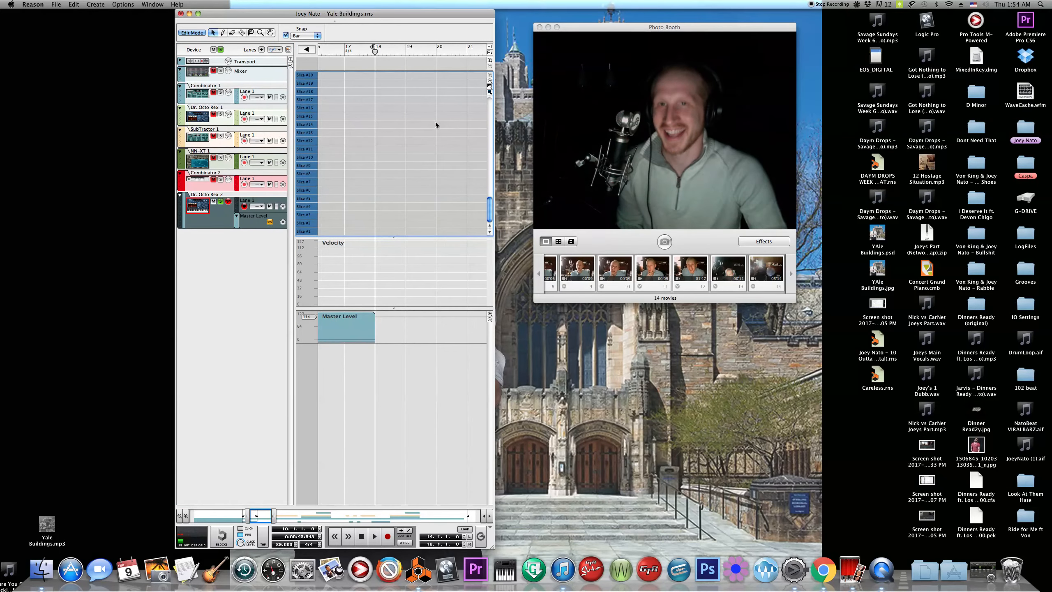
key("space")
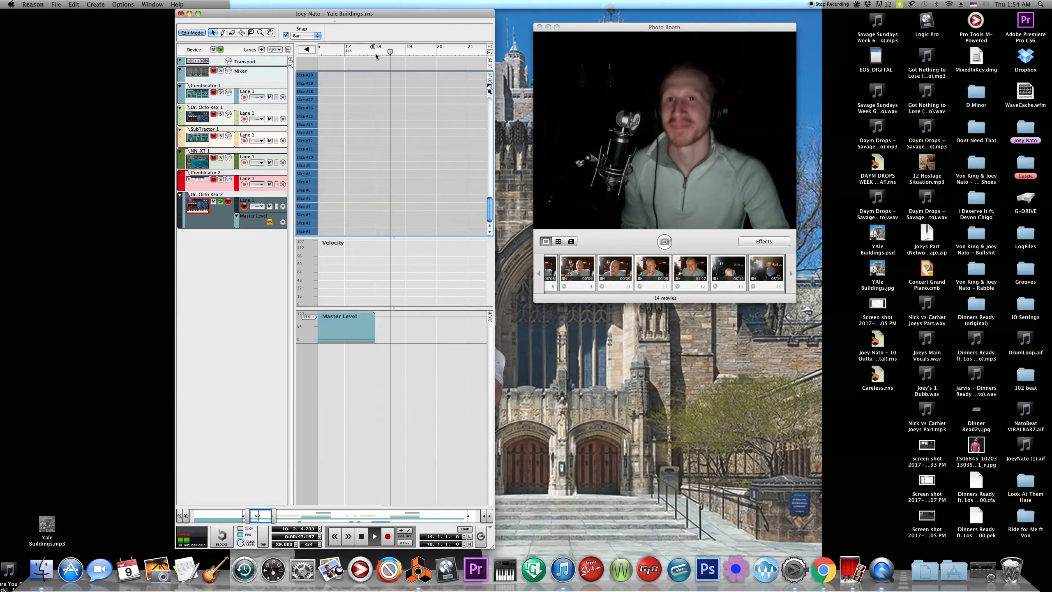
key("space")
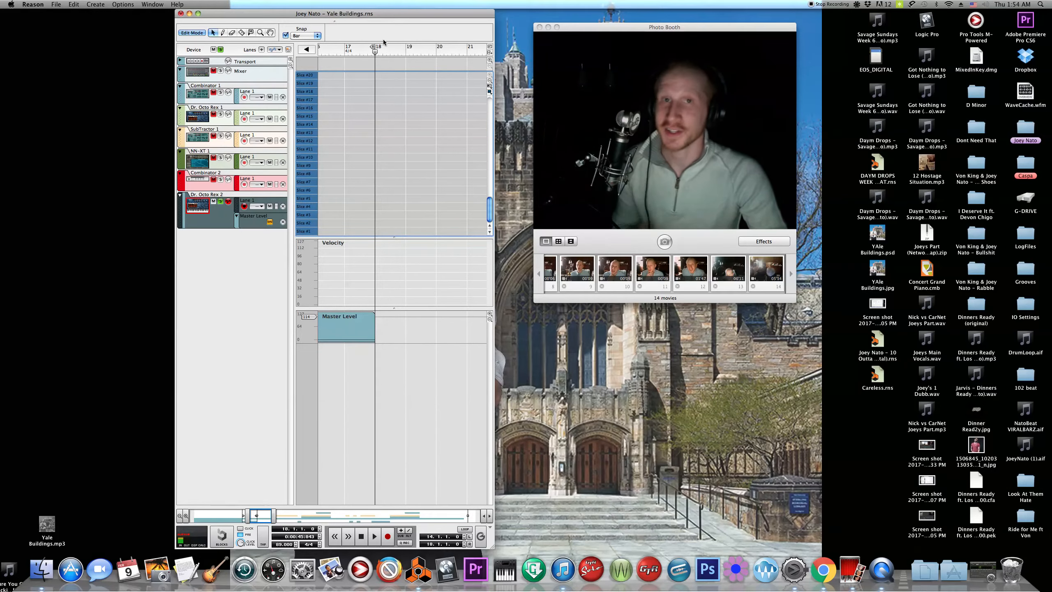
Show the Dr. OctoRex 2 device in the rack and audition its drum loop, restarting from bar 18
key("F6")
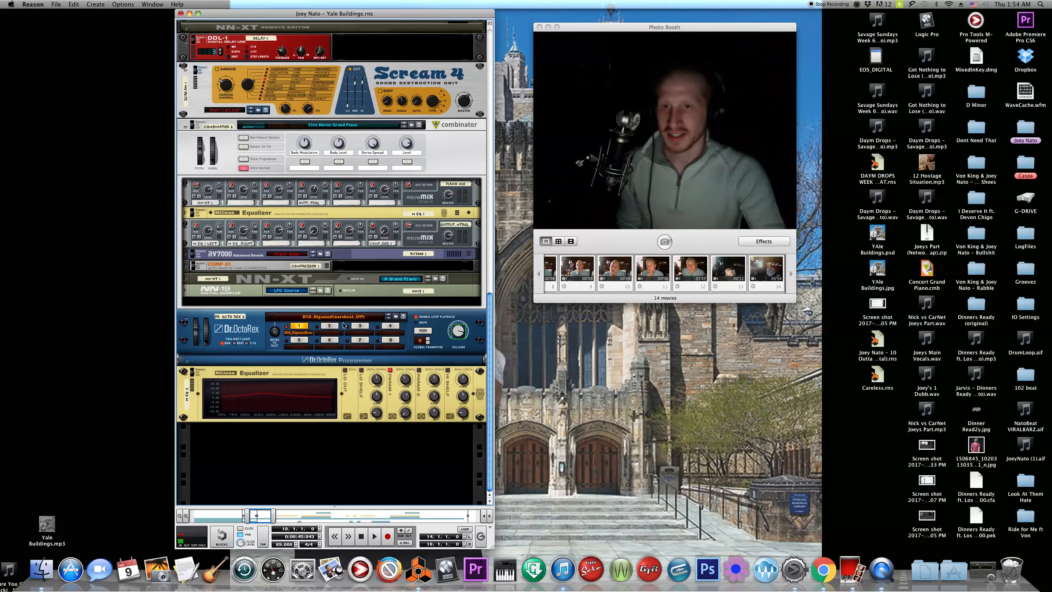
left_click(388, 315)
key("space")
key("space")
left_click_drag(372, 506, 324, 3)
left_click(375, 47)
key("space")
Show the full arrangement from bar 1 and place the song position at bar 18
key("super+e")
left_click_drag(294, 52, 164, 64)
left_click(343, 51)
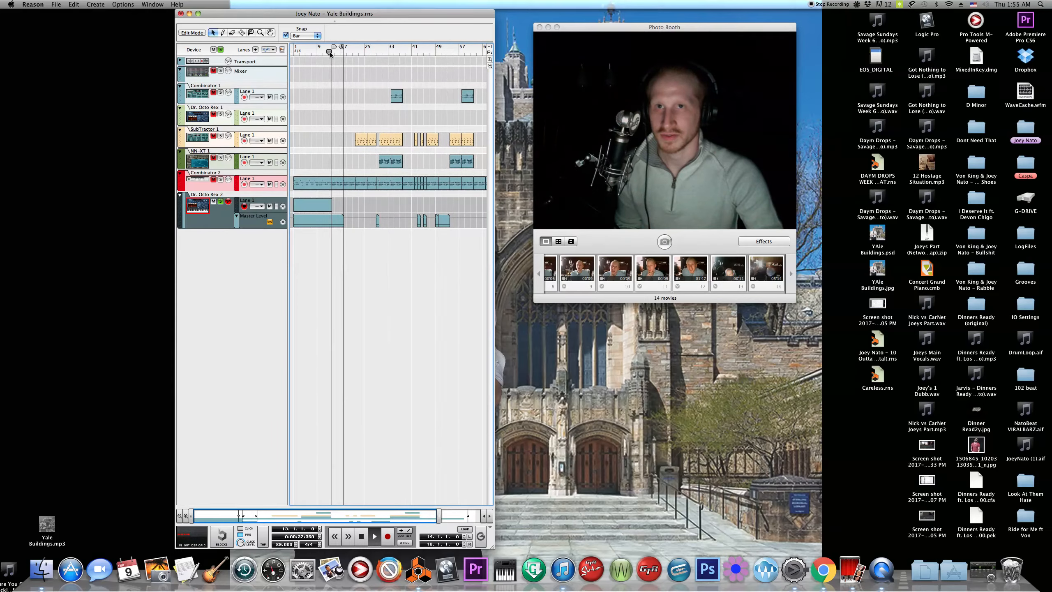
key("space")
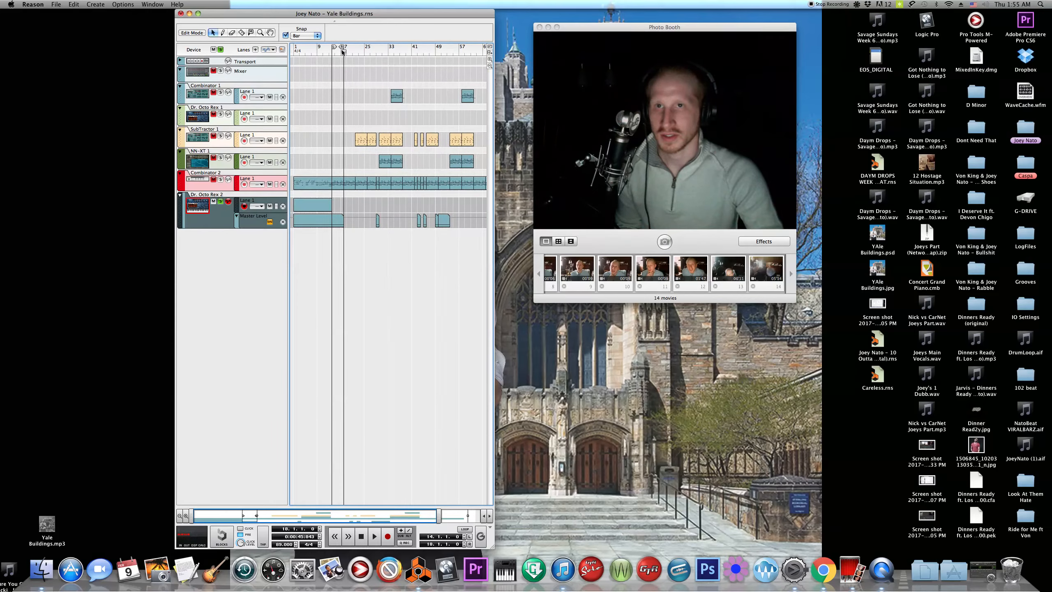
Play the soloed drum loop from bar 18, turn off the Dr. Octo Rex 2 solo, and replay the full mix
left_click(856, 4)
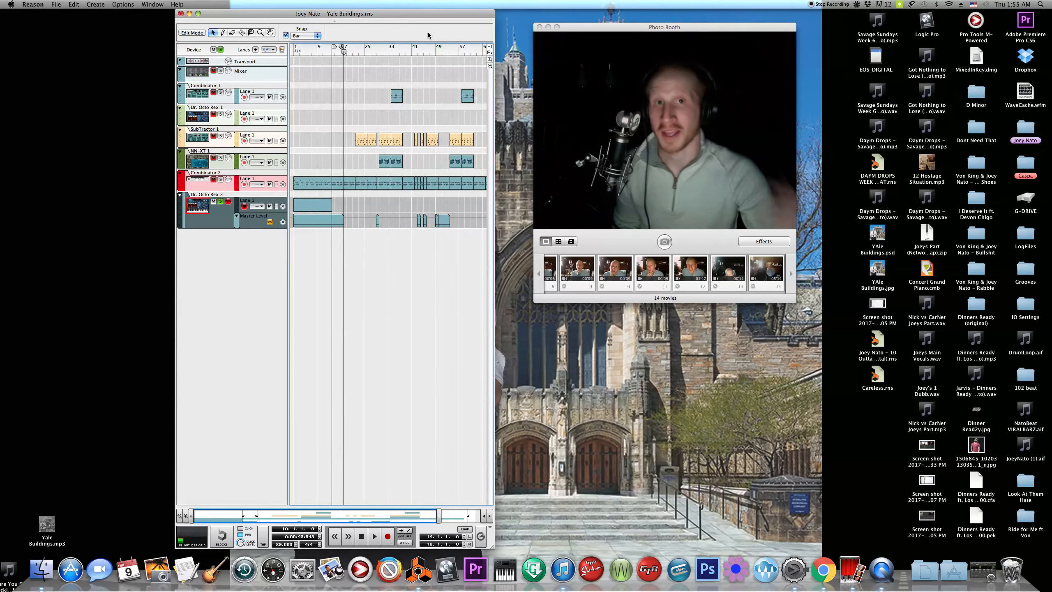
key("space")
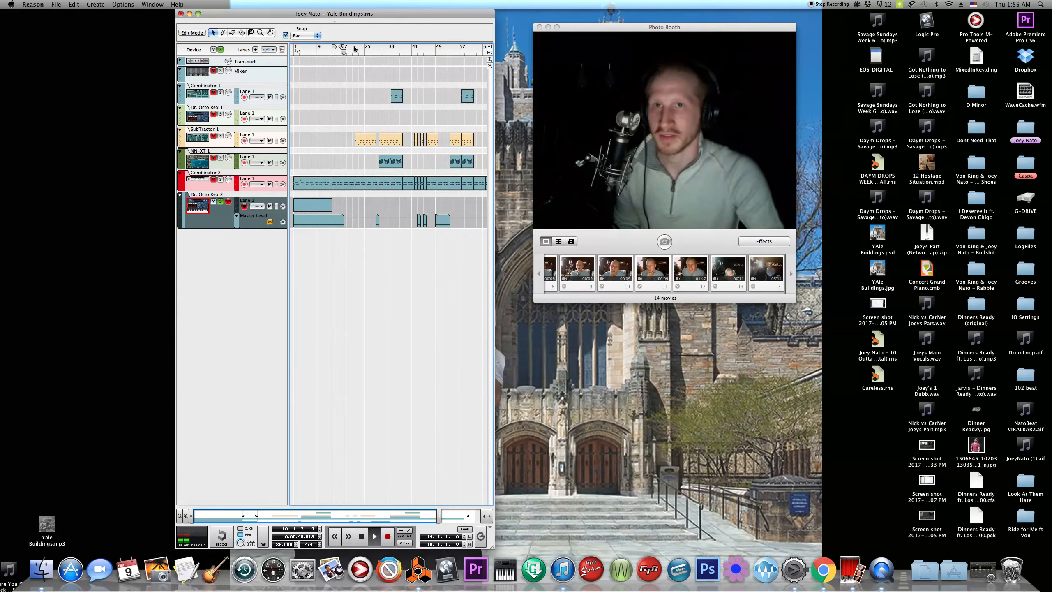
key("space")
left_click(345, 54)
key("space")
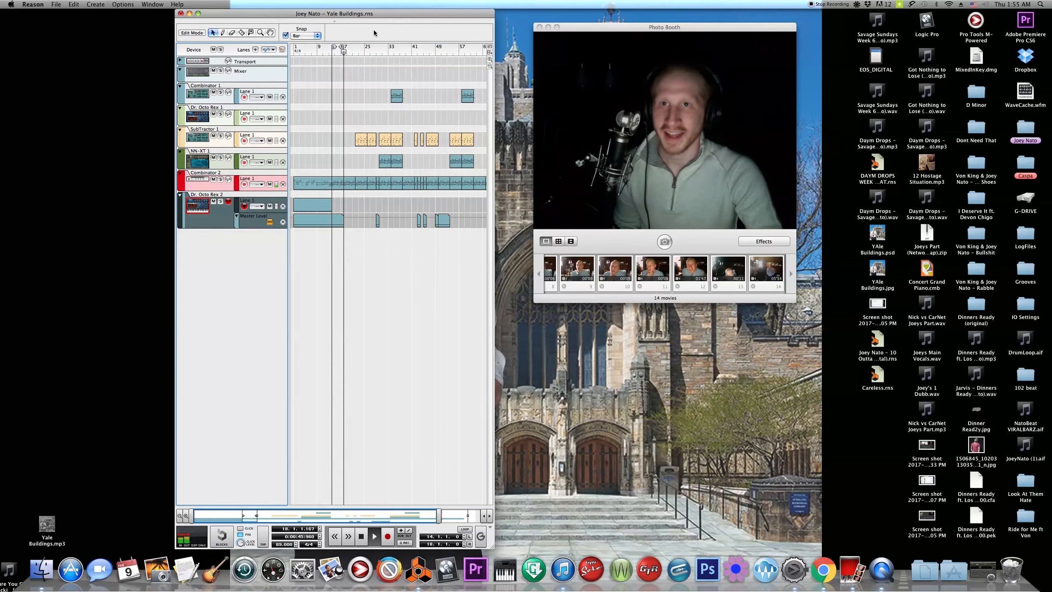
Show the Dr. OctoRex 2 device in the rack during playback and toggle its Run setting
key("F6")
left_click(389, 318)
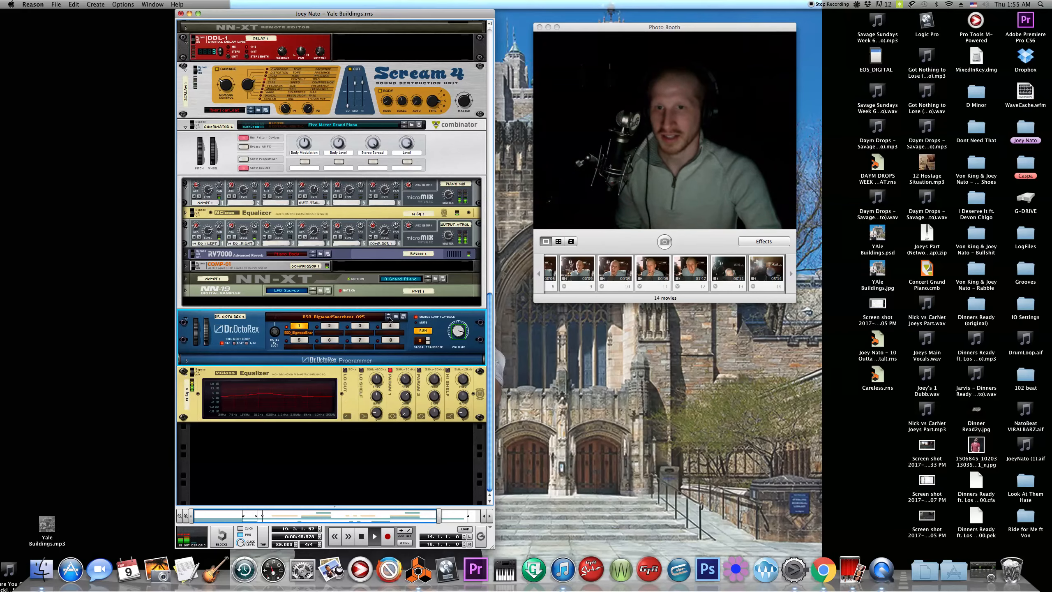
left_click(419, 330)
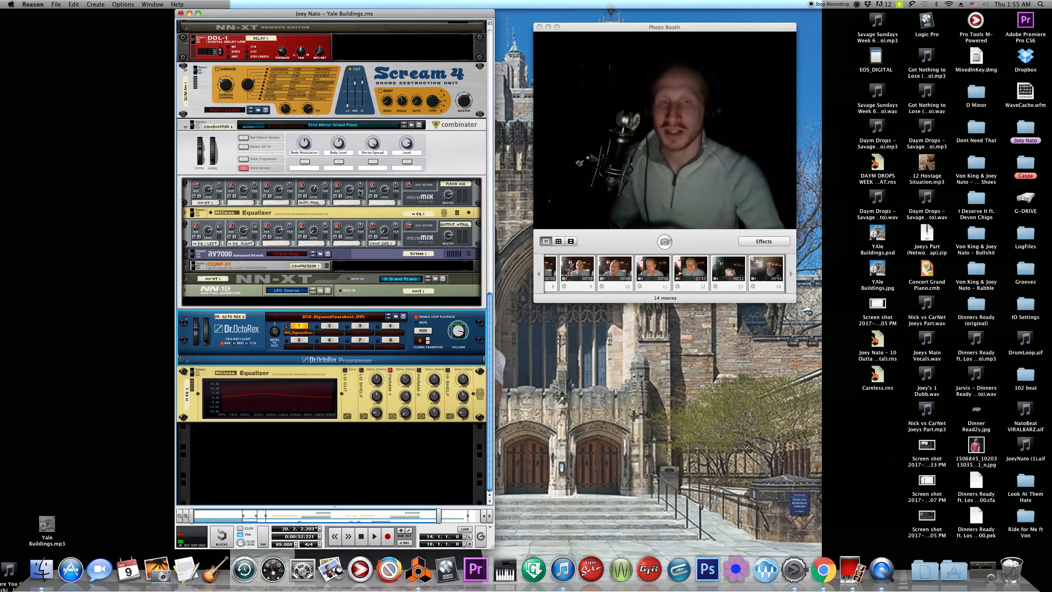
Move the Photo Booth window further from the Reason window and bring the Yale Buildings song back to the front
left_click_drag(670, 28, 951, 90)
left_click_drag(1032, 111, 802, 92)
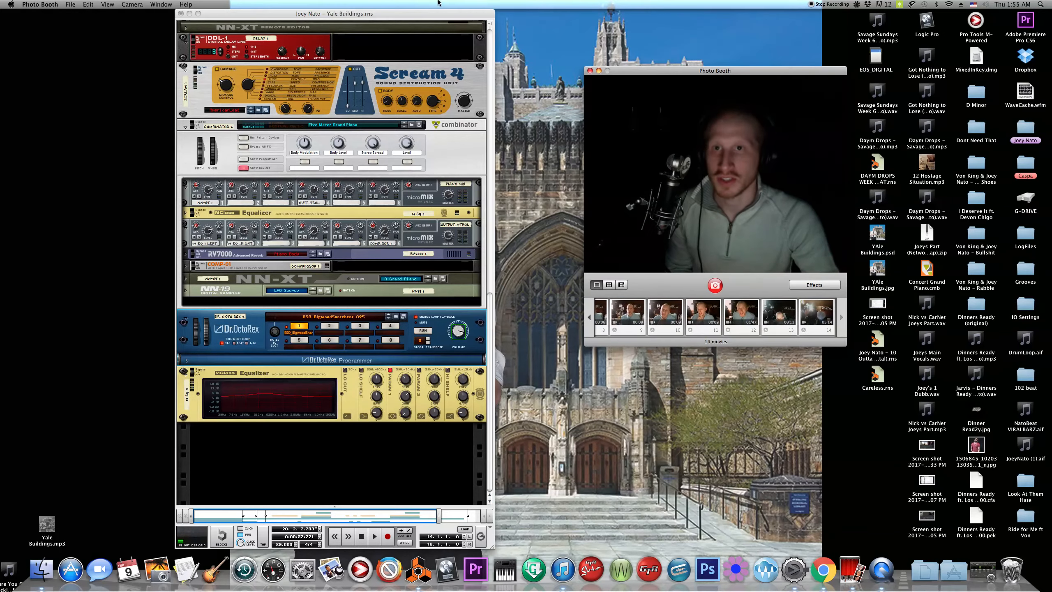
left_click(431, 16)
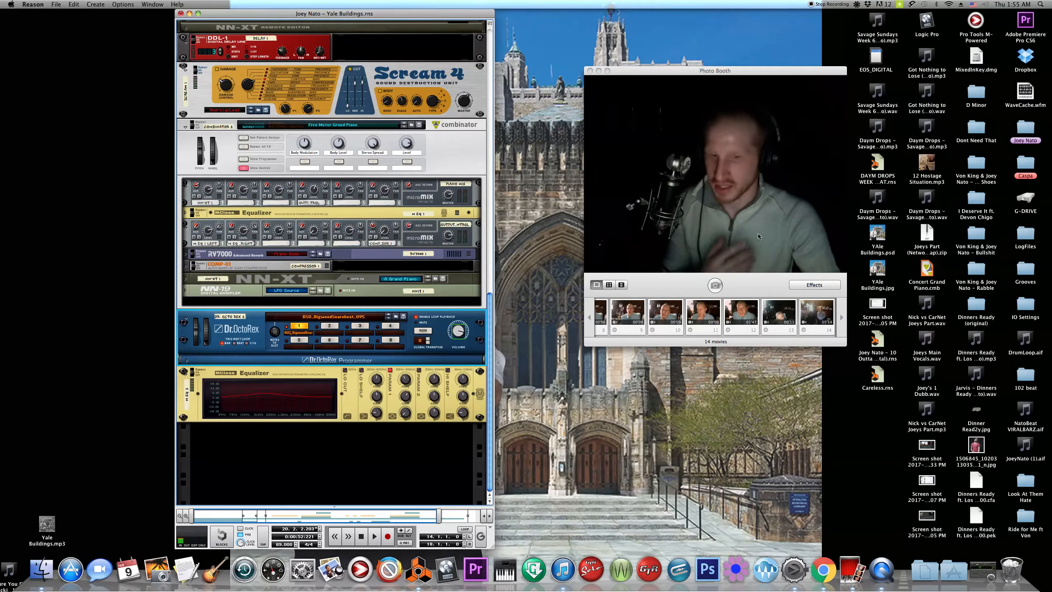
View the available screen resolutions in the Displays section of System Preferences and quit System Preferences
left_click(952, 571)
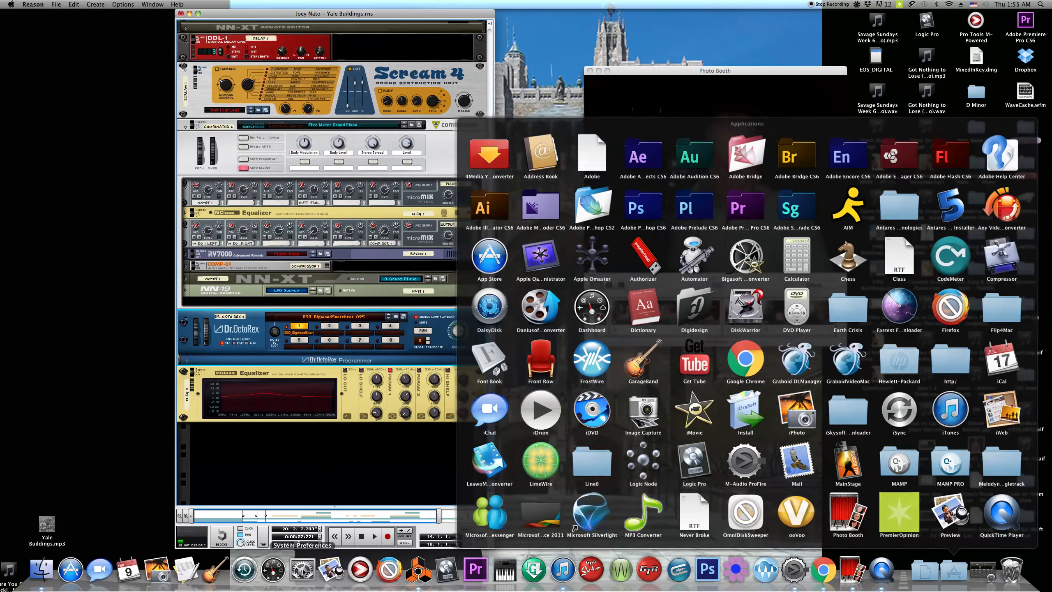
left_click(307, 577)
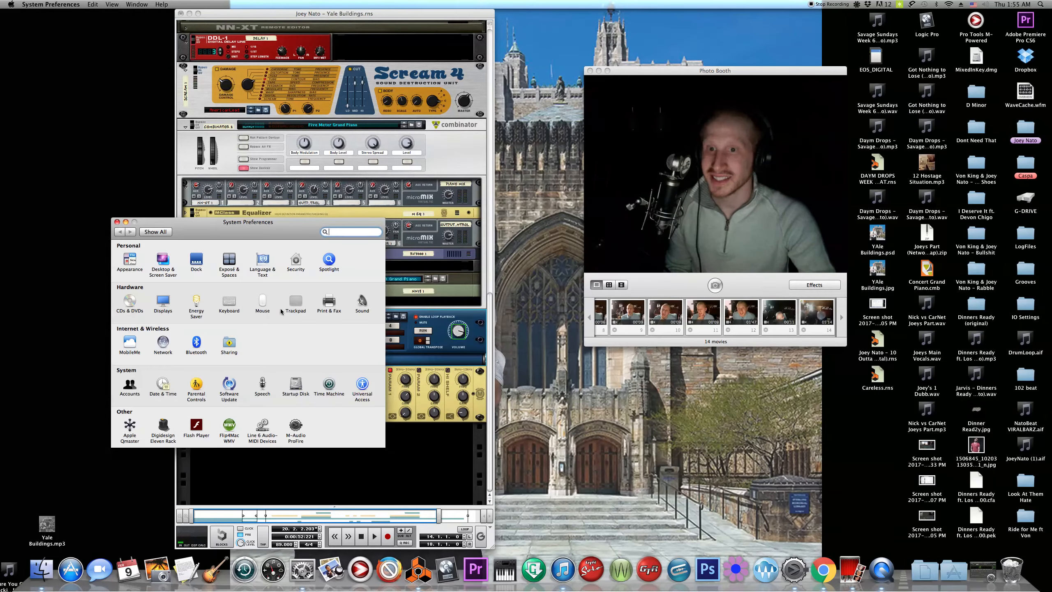
left_click(163, 302)
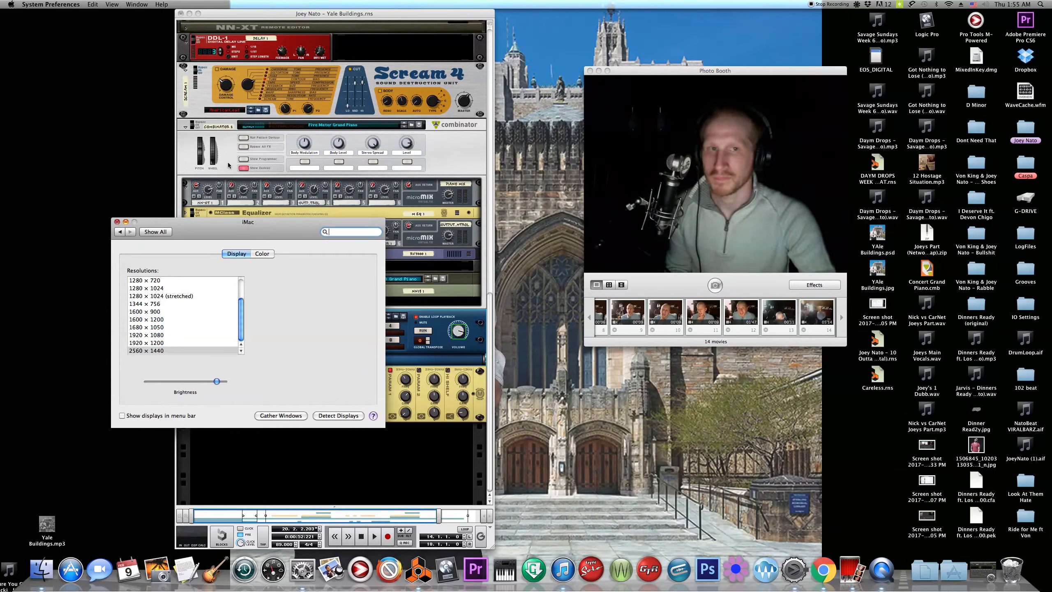
key("super+q")
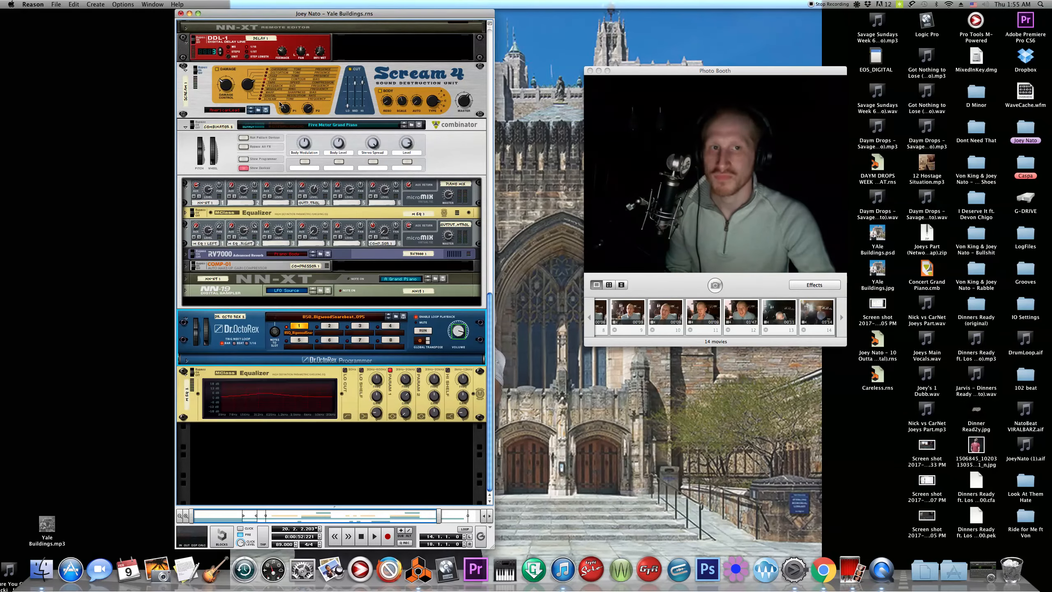
Show the full arrangement in the sequencer and play it from a few bars before the first SubTractor 1 clip
left_click(325, 503)
left_click_drag(325, 506, 416, 2)
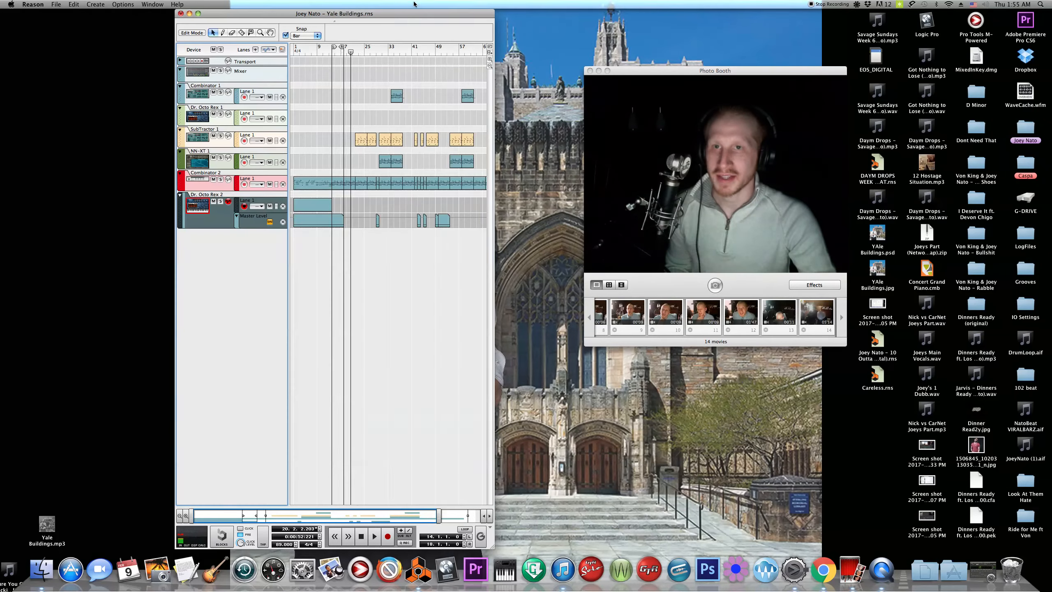
left_click(350, 55)
left_click_drag(351, 55, 346, 55)
key("space")
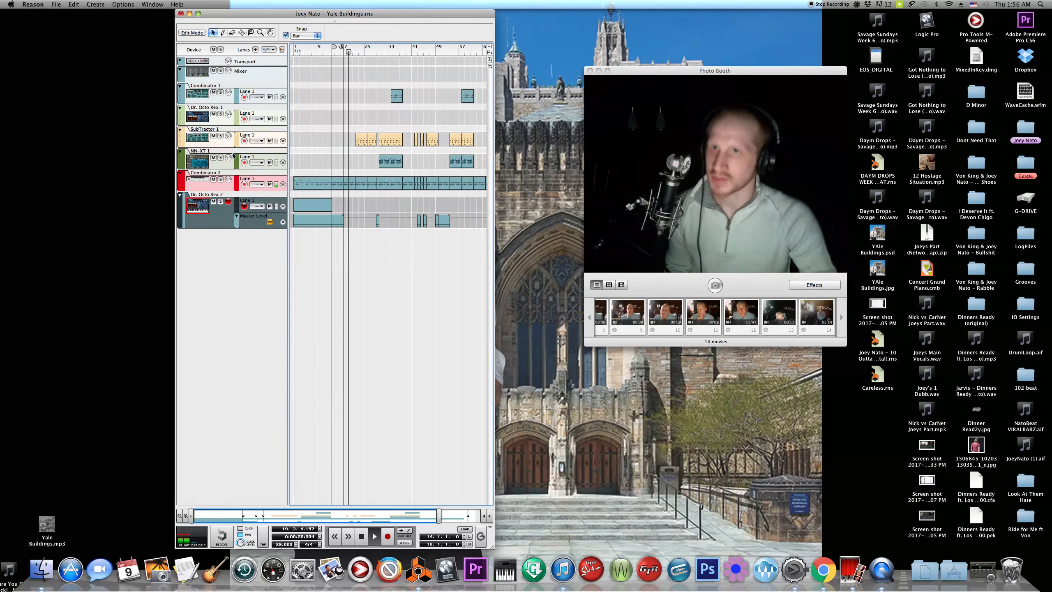
Open the first SubTractor 1 clip to examine its bass notes, stop playback and place the song position at bar 22
left_click(327, 143)
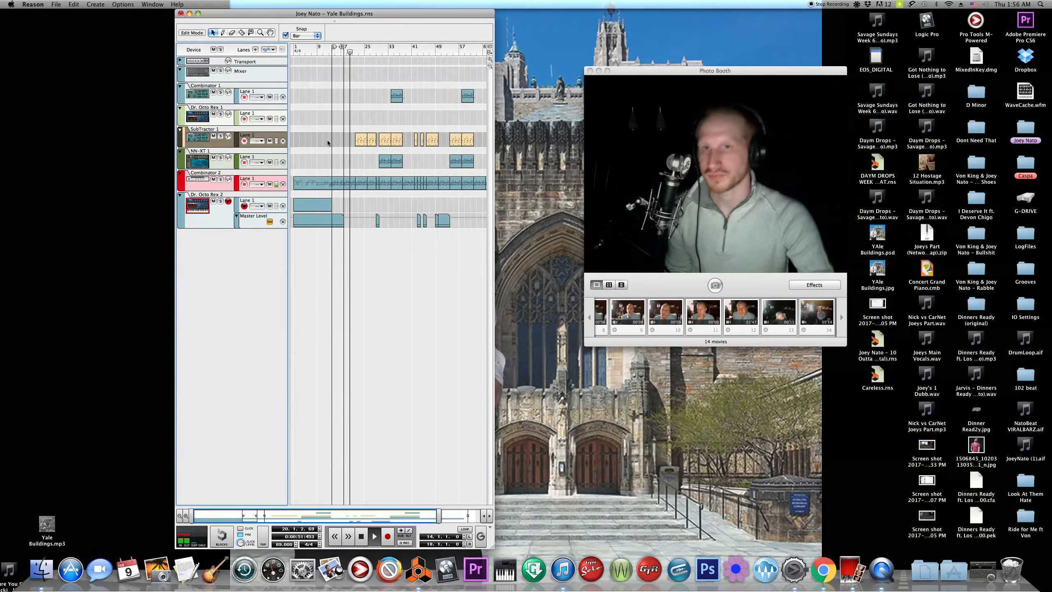
double_click(362, 143)
left_click_drag(429, 126, 441, 130)
scroll(437, 128, "down", 8)
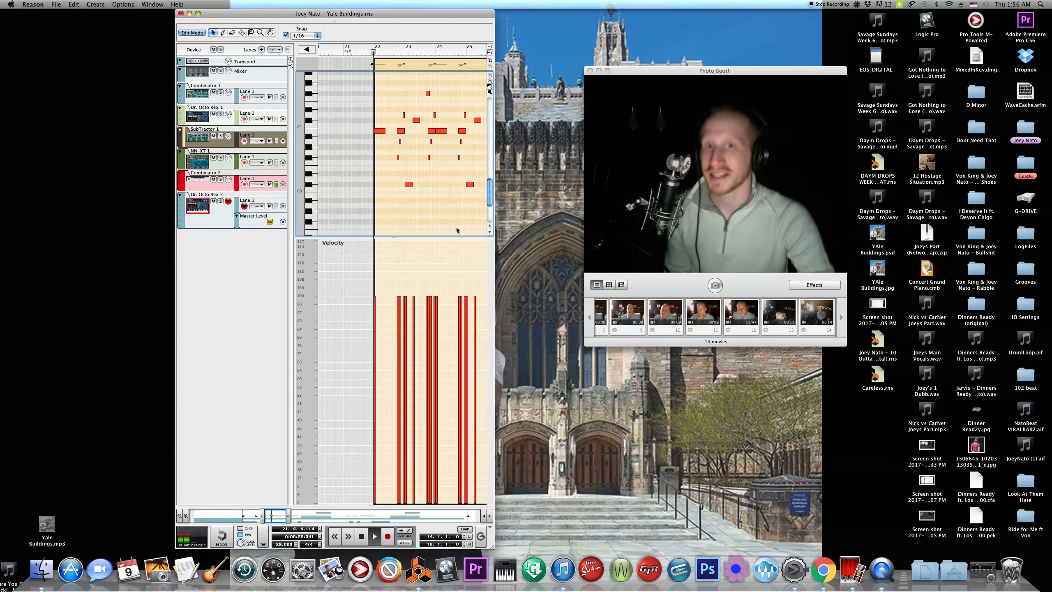
left_click_drag(408, 234, 371, 219)
key("space")
left_click_drag(325, 53, 329, 54)
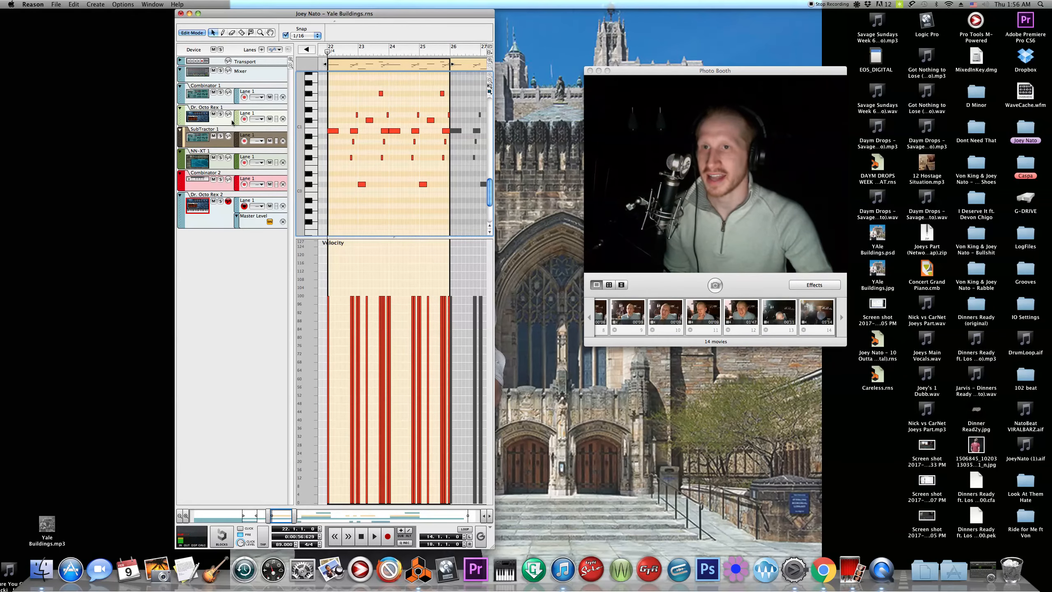
Open the Combinator 2 clip at bar 22 for editing, examine its lowest piano notes and audition the matching key
left_click(217, 100)
left_click(216, 188)
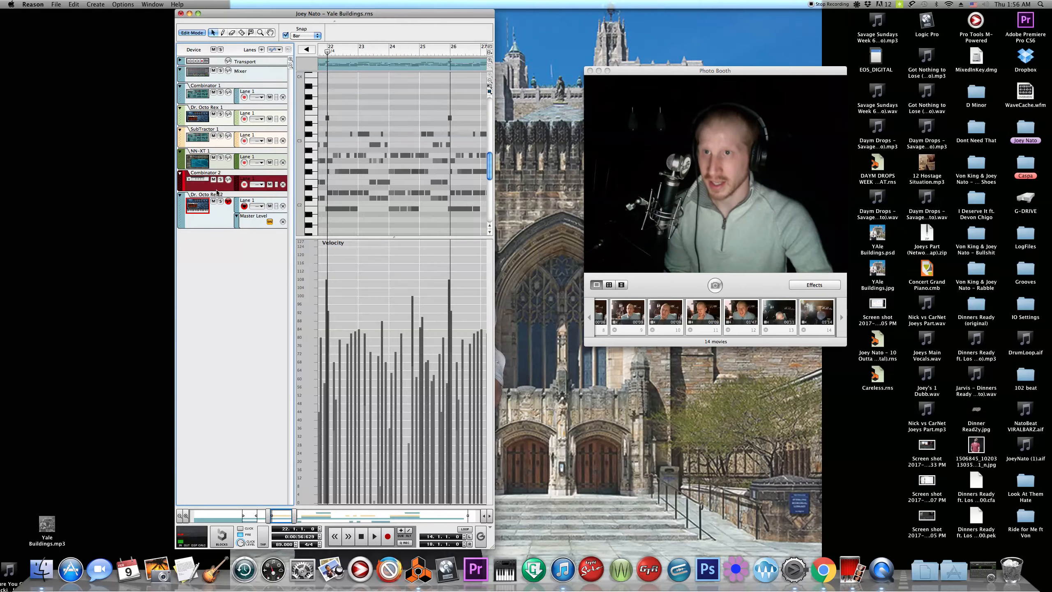
double_click(362, 106)
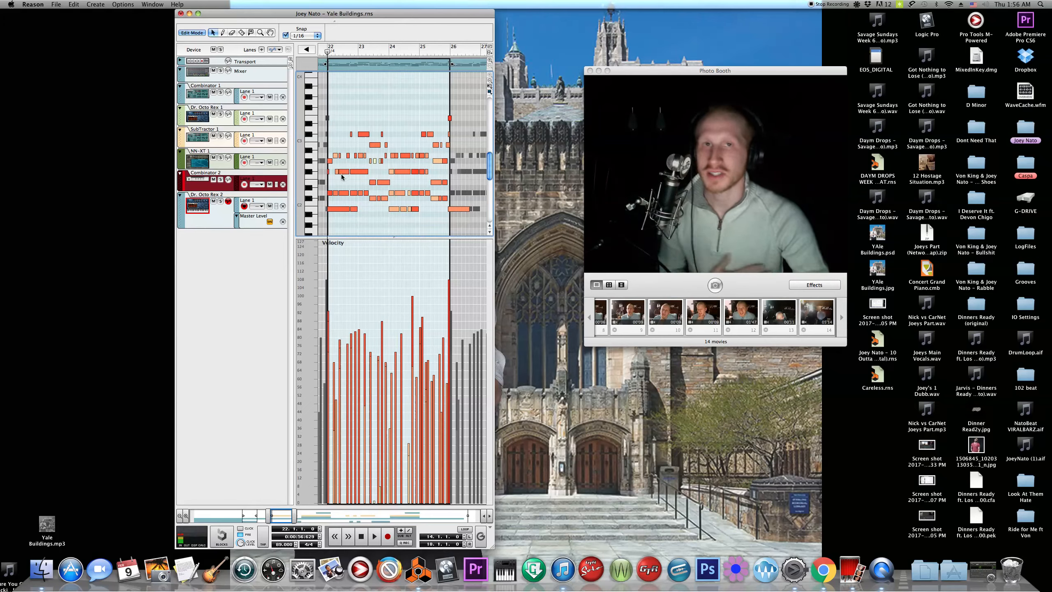
scroll(341, 175, "down", 3)
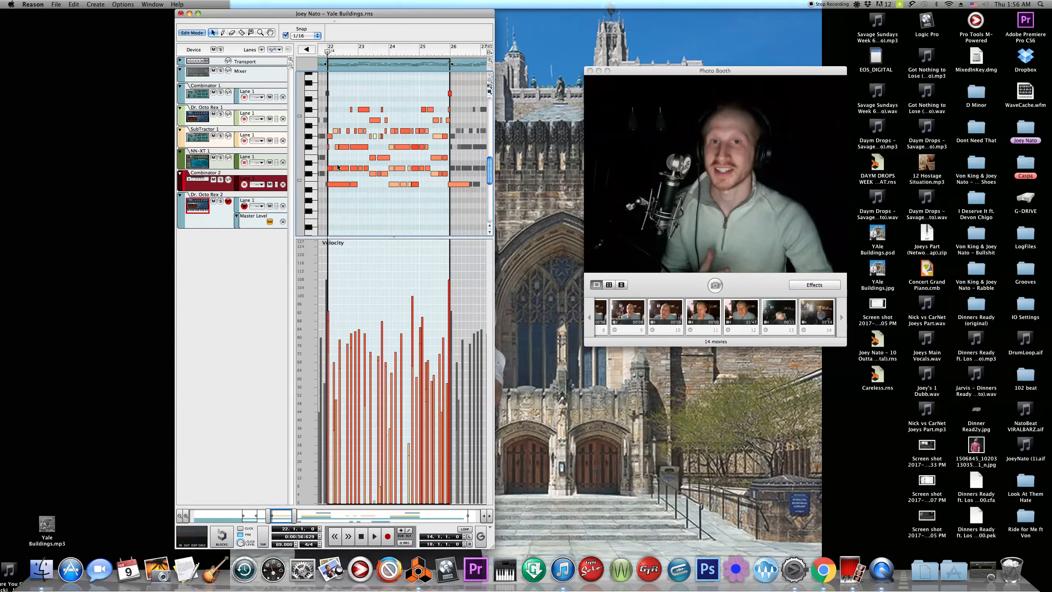
left_click(311, 184)
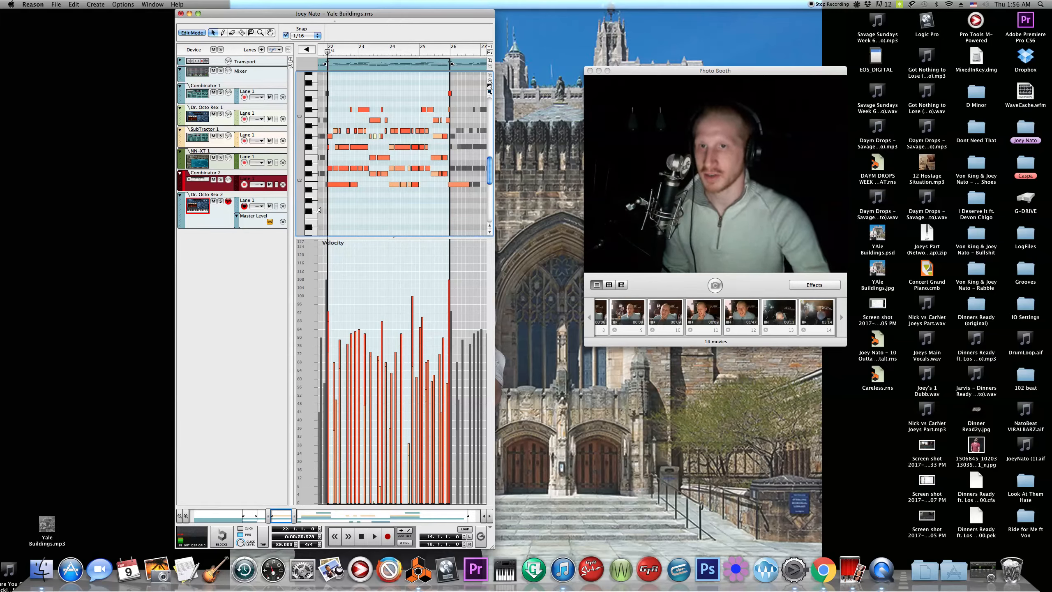
Return to the SubTractor 1 notes, audition one of their keys and play the full mix briefly from bar 22
left_click(221, 145)
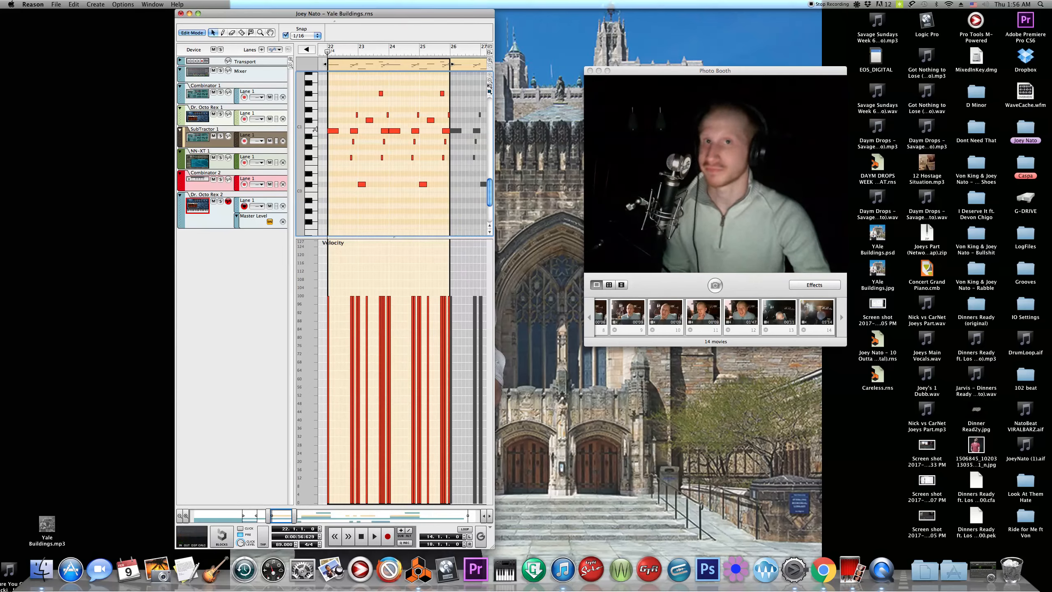
left_click(314, 130)
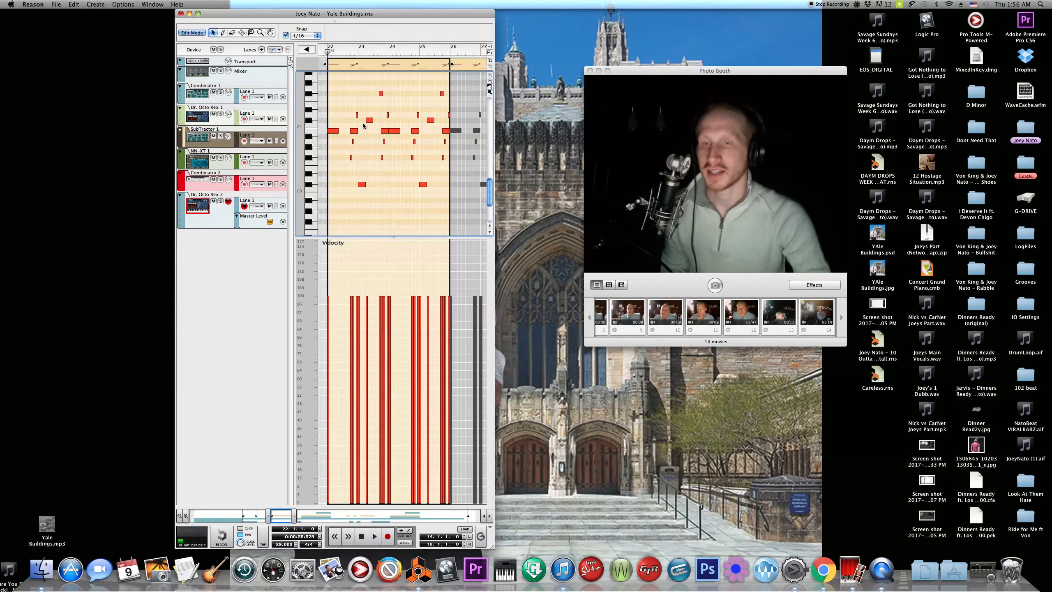
key("space")
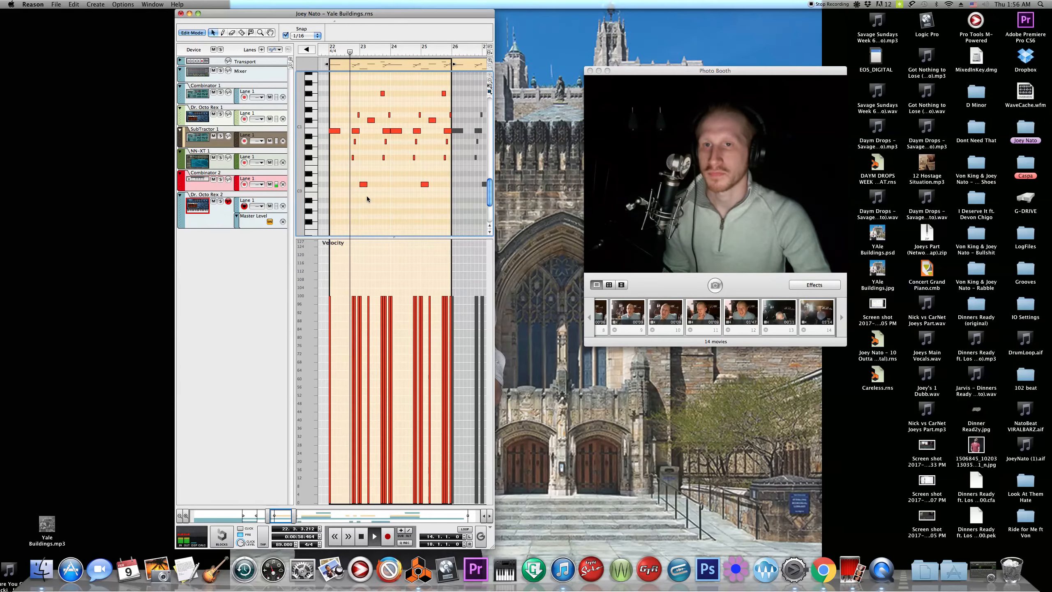
left_click(350, 52)
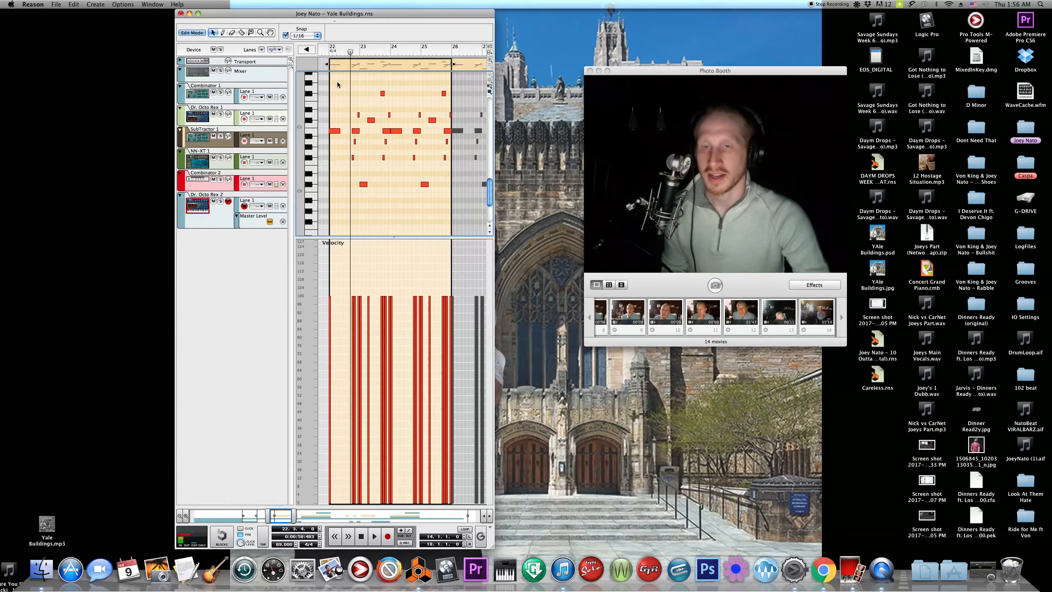
Solo SubTractor 1, audition its bass line from bar 22 past the end of the clip, and turn the solo off
left_click(220, 136)
key("super+1")
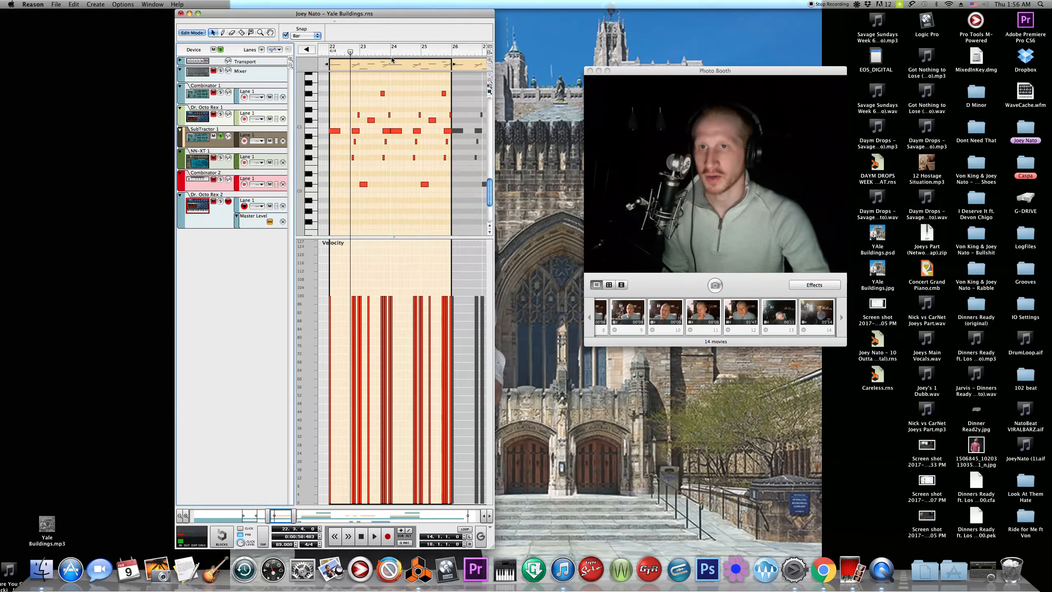
left_click(329, 53)
key("space")
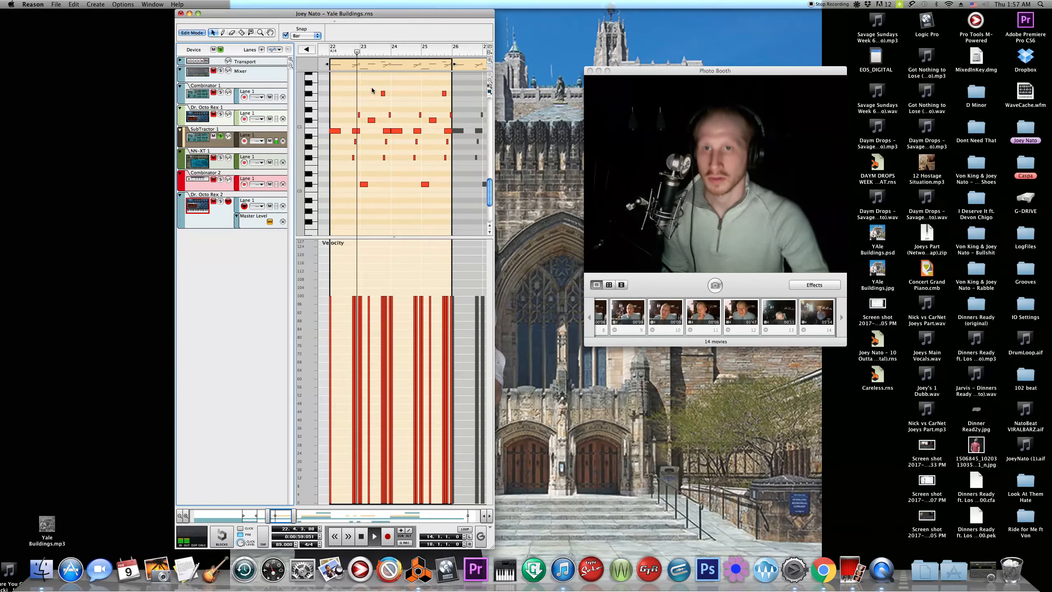
scroll(391, 192, "up", 1)
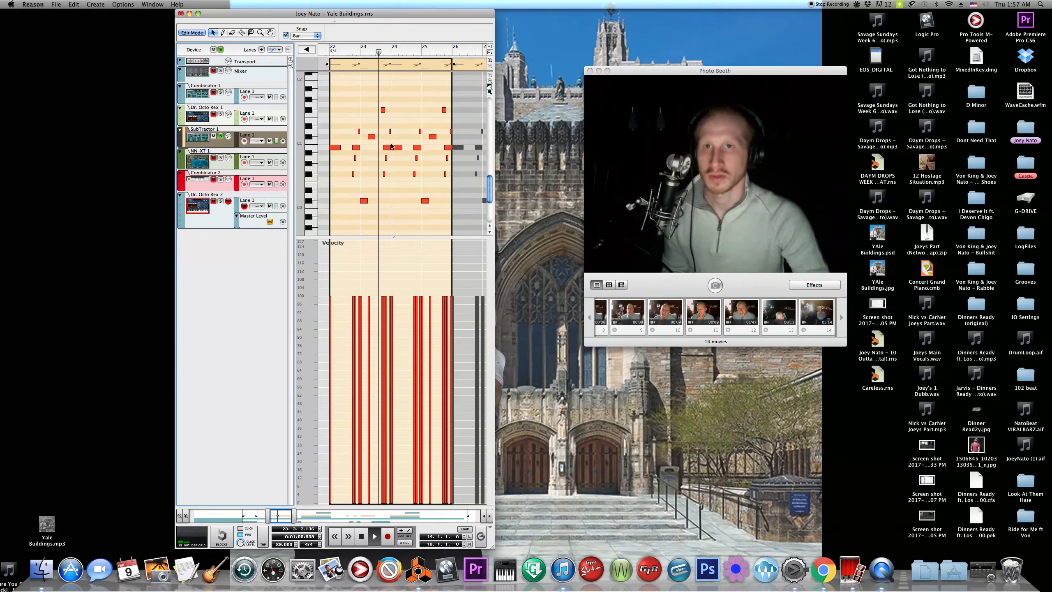
left_click_drag(404, 97, 482, 112)
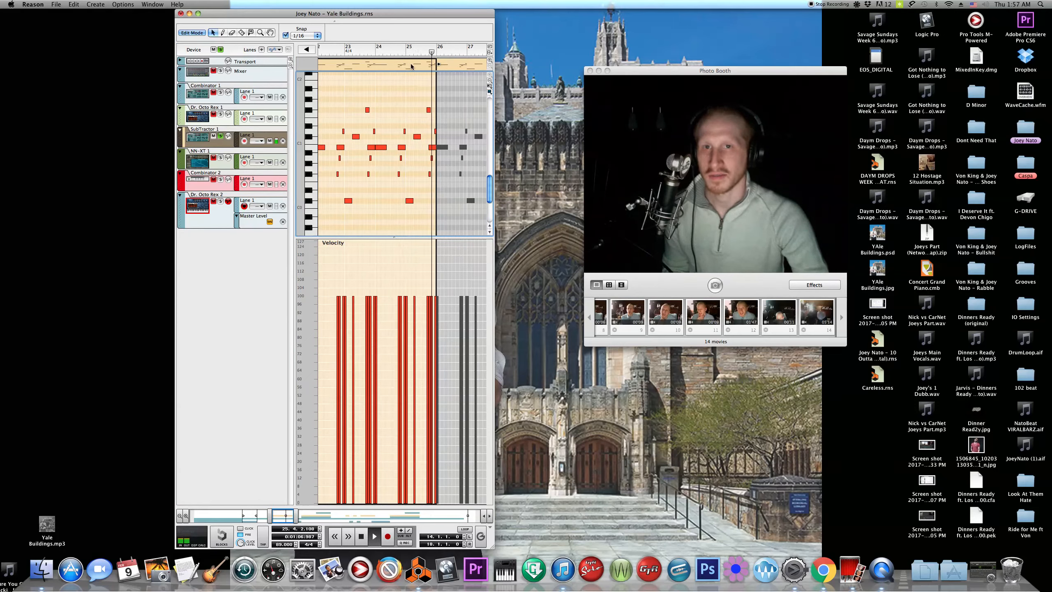
key("space")
left_click(220, 137)
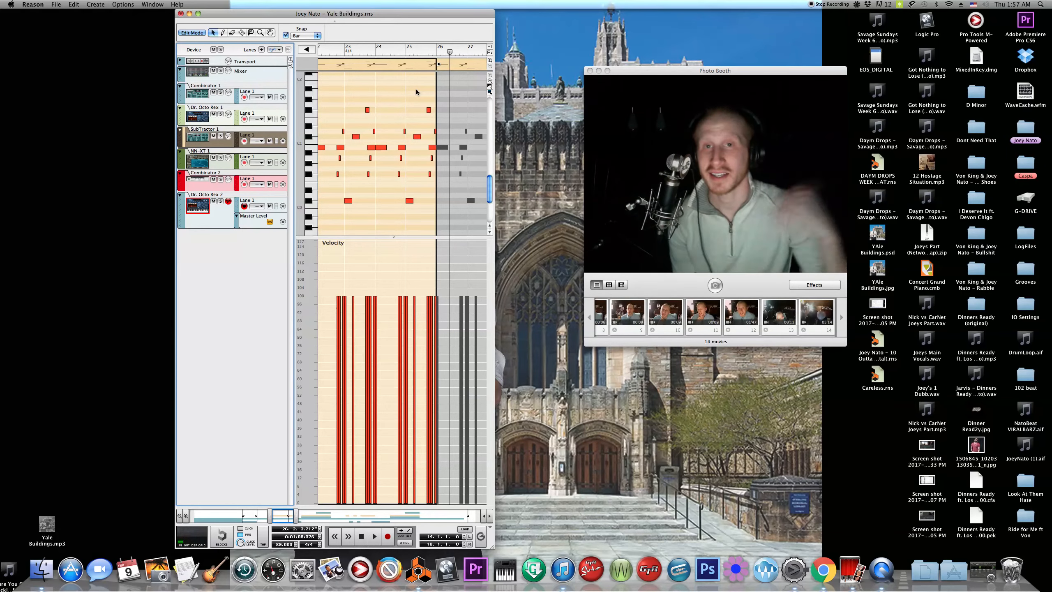
Show the full arrangement, play the mix from the first SubTractor 1 clip, and place the song position at bar 30
left_click(192, 33)
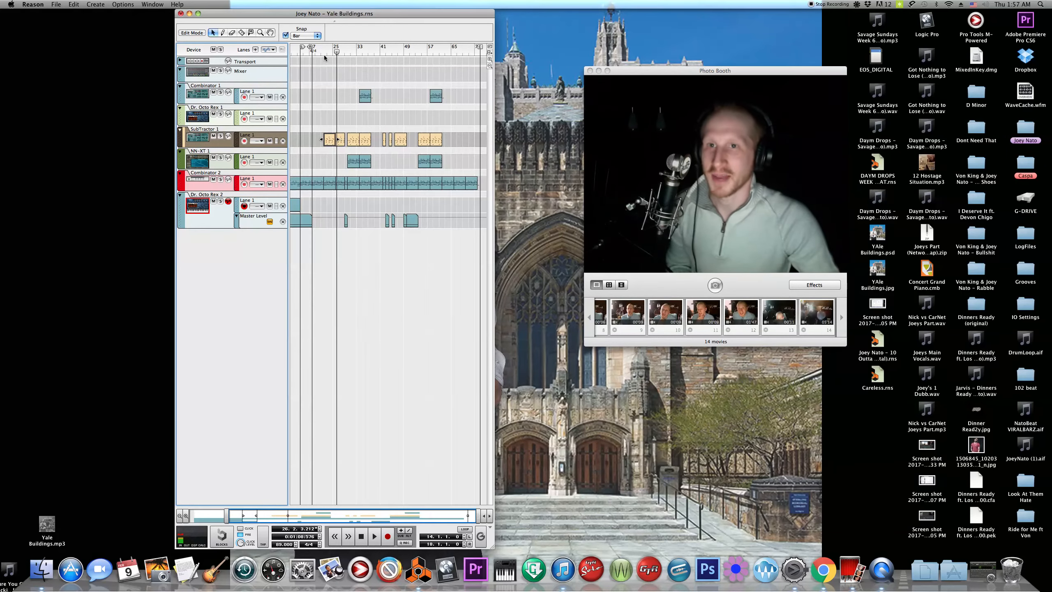
left_click(325, 52)
key("space")
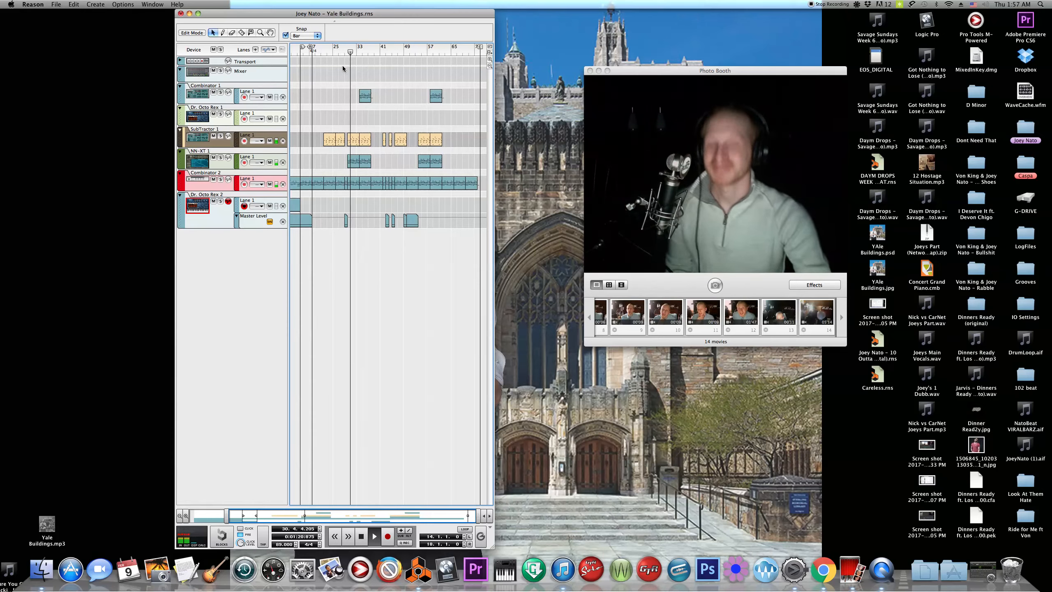
key("space")
left_click(347, 52)
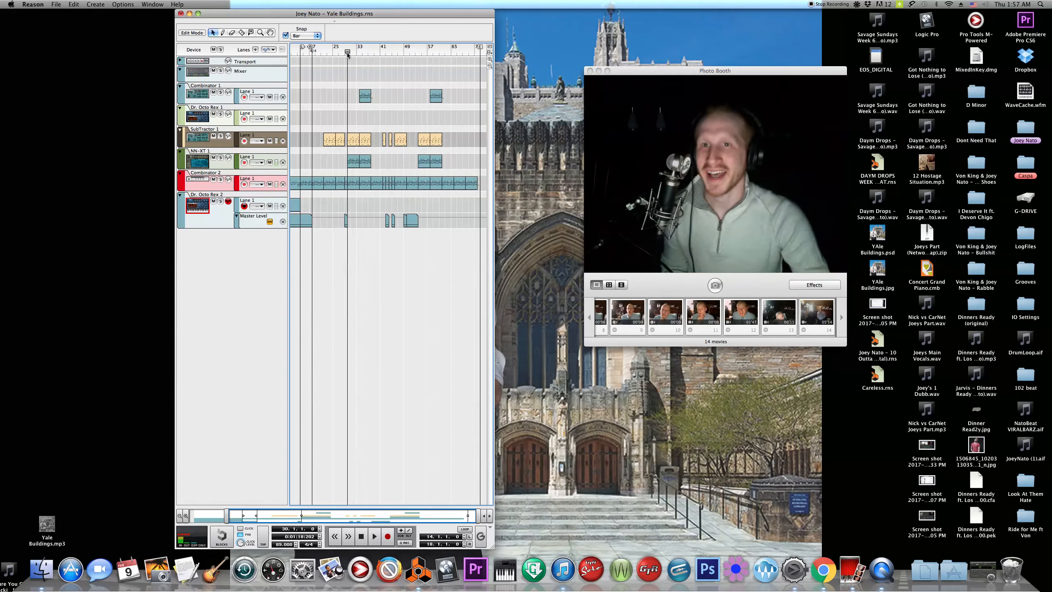
Audition the SubTractor 1 clip at bar 30 in solo, turn the solo off and return to the arrangement at bar 30
left_click(220, 136)
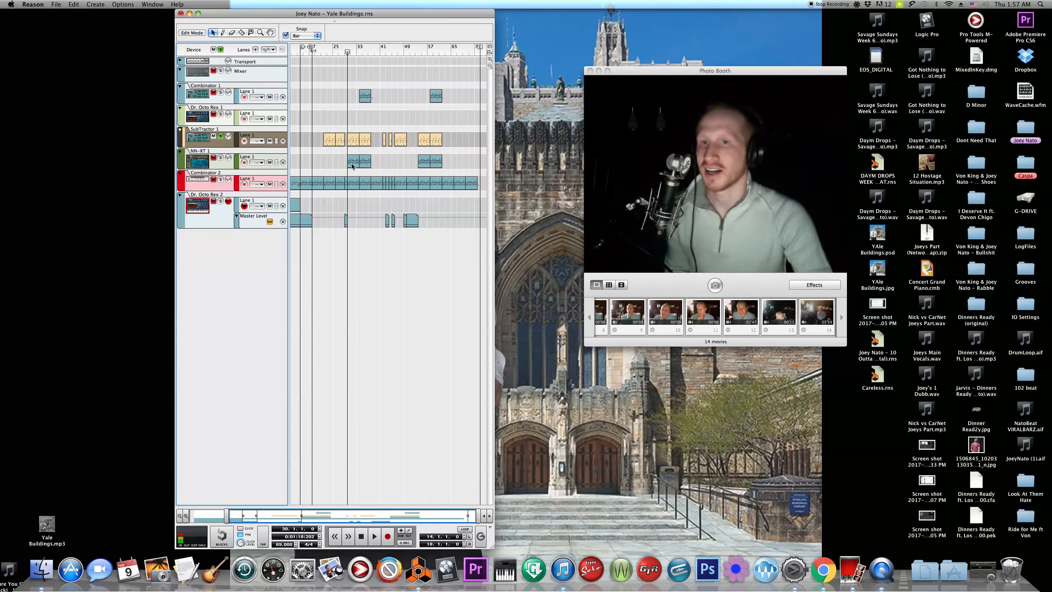
left_click(352, 140)
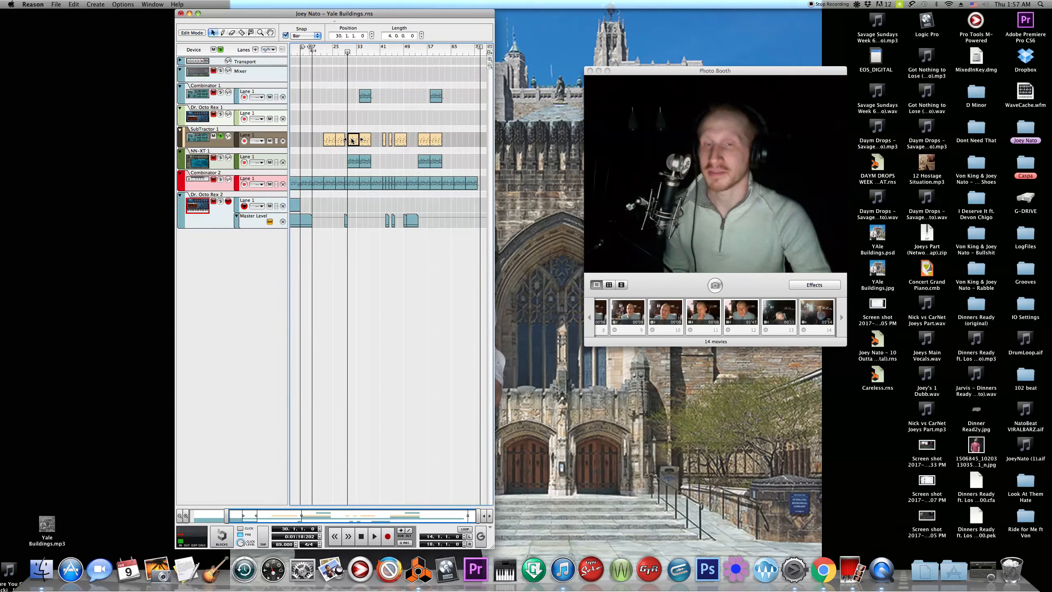
double_click(351, 140)
key("space")
key("space")
left_click(220, 136)
left_click(198, 35)
left_click_drag(341, 54, 348, 55)
left_click(287, 228)
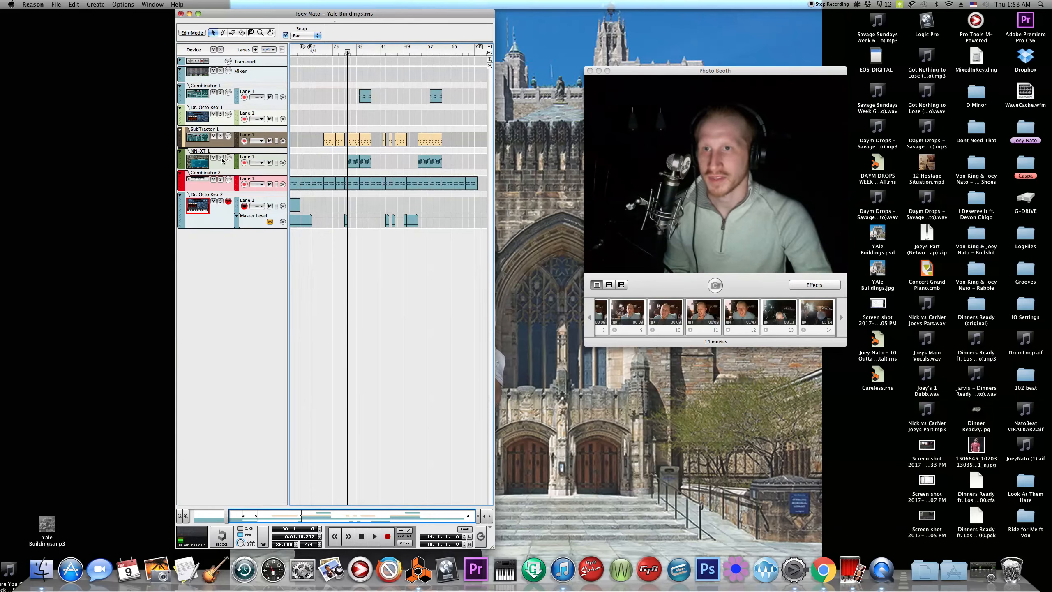
Solo NN-XT 1, open its clip at bar 30 to examine the notes, and place the song position at bar 30
key("space")
left_click(221, 158)
left_click(192, 32)
double_click(377, 139)
scroll(414, 128, "down", 10)
scroll(436, 109, "right", 1)
left_click_drag(435, 108, 360, 83)
left_click(329, 53)
Set the Soundflower (2ch) output to None (OFF), reselect an output device for it and return to the song
left_click(857, 4)
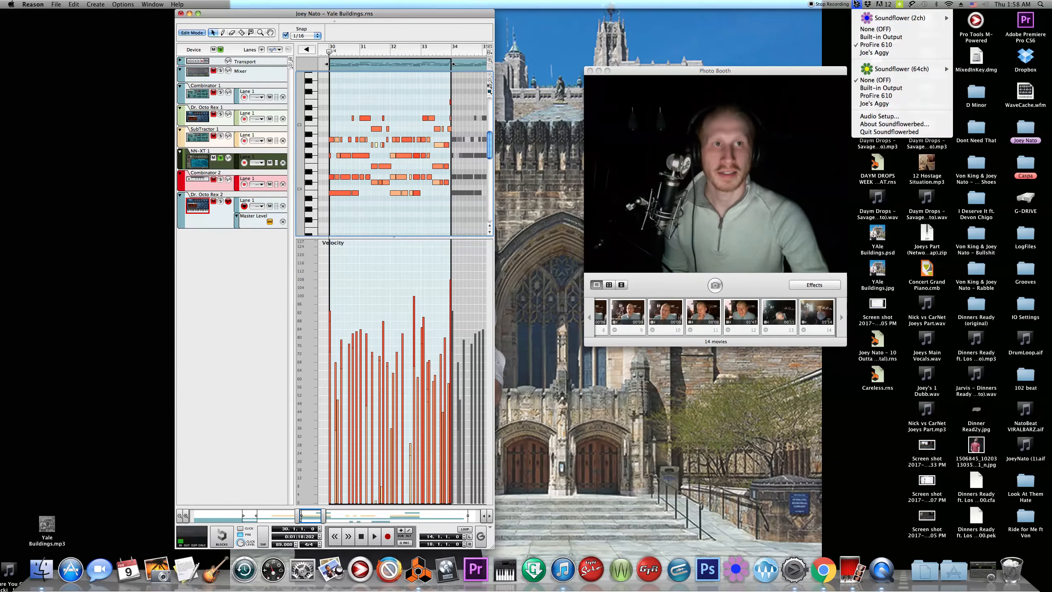
left_click(872, 36)
left_click(866, 5)
left_click(859, 5)
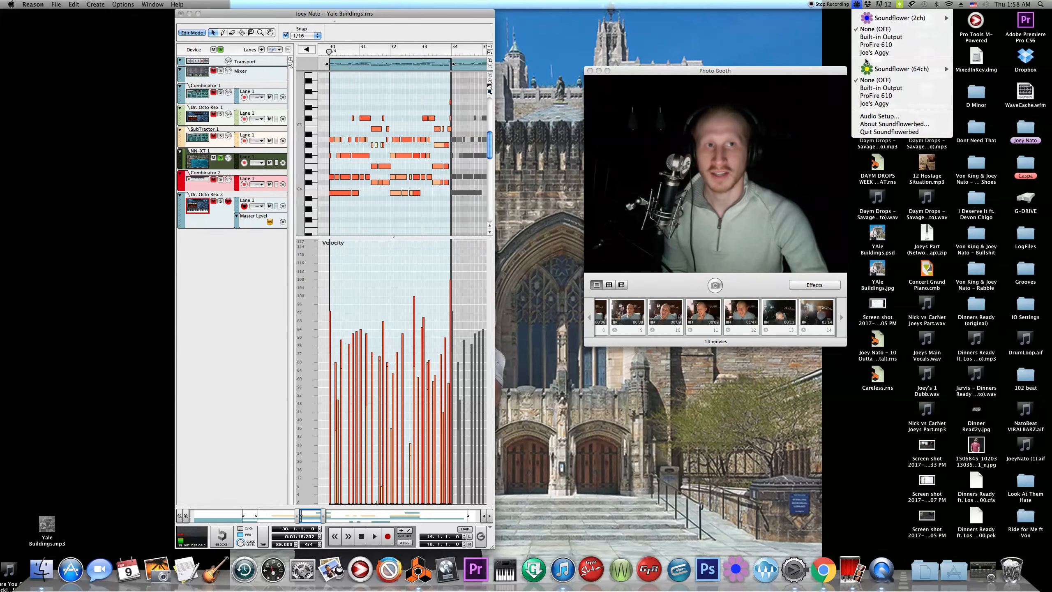
left_click(861, 50)
left_click(330, 89)
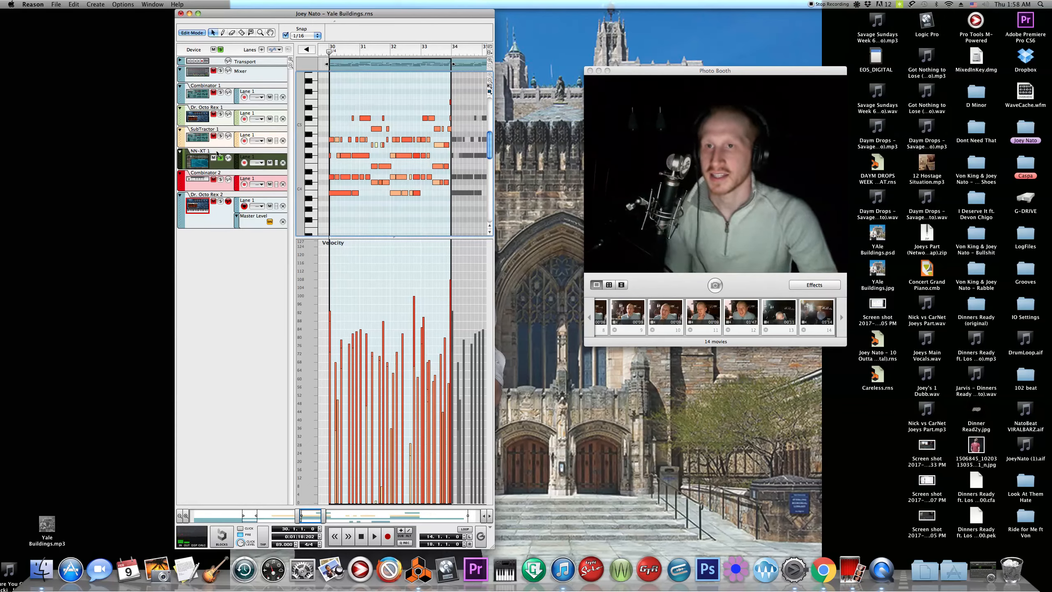
Solo Combinator 2 alongside NN-XT 1, open its clip at bar 30 and play both parts together
left_click(220, 181)
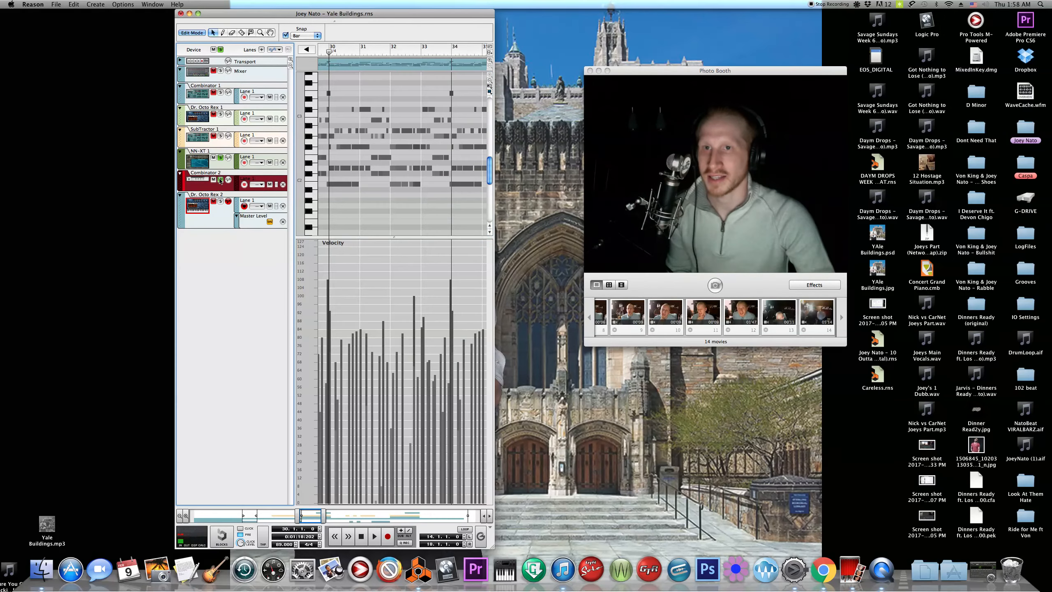
double_click(355, 226)
key("space")
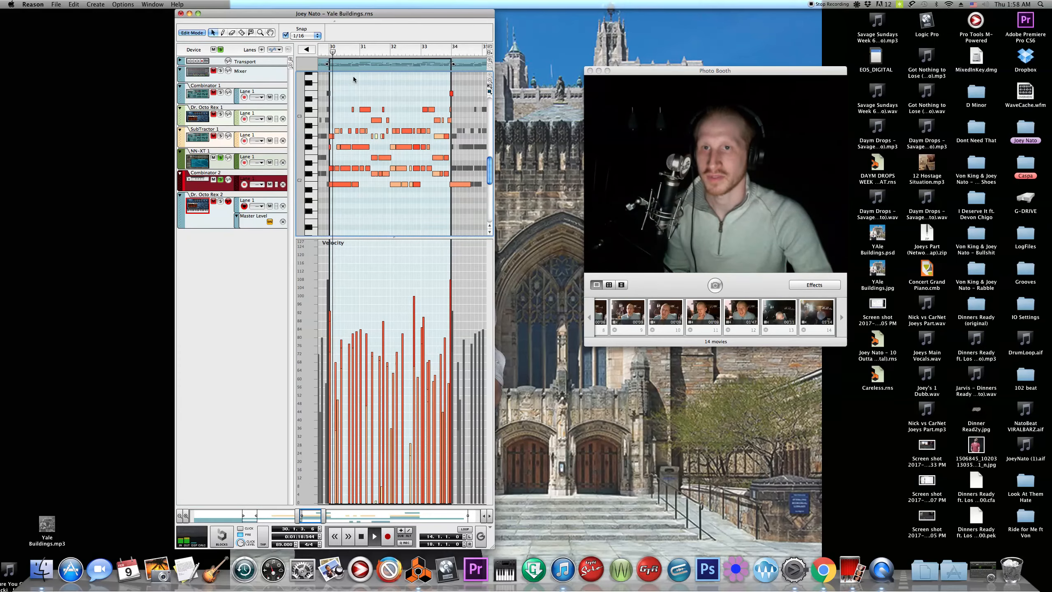
Compare the NN-XT 1 and Combinator 2 notes, open the NN-XT 1 clip at bar 30 and play it from there
left_click(222, 168)
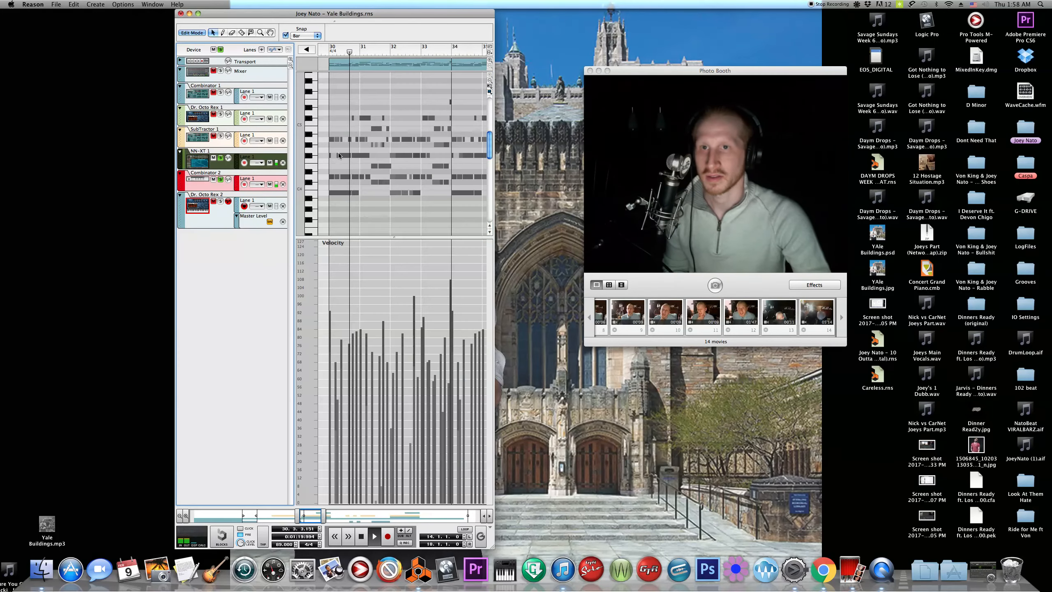
left_click(214, 185)
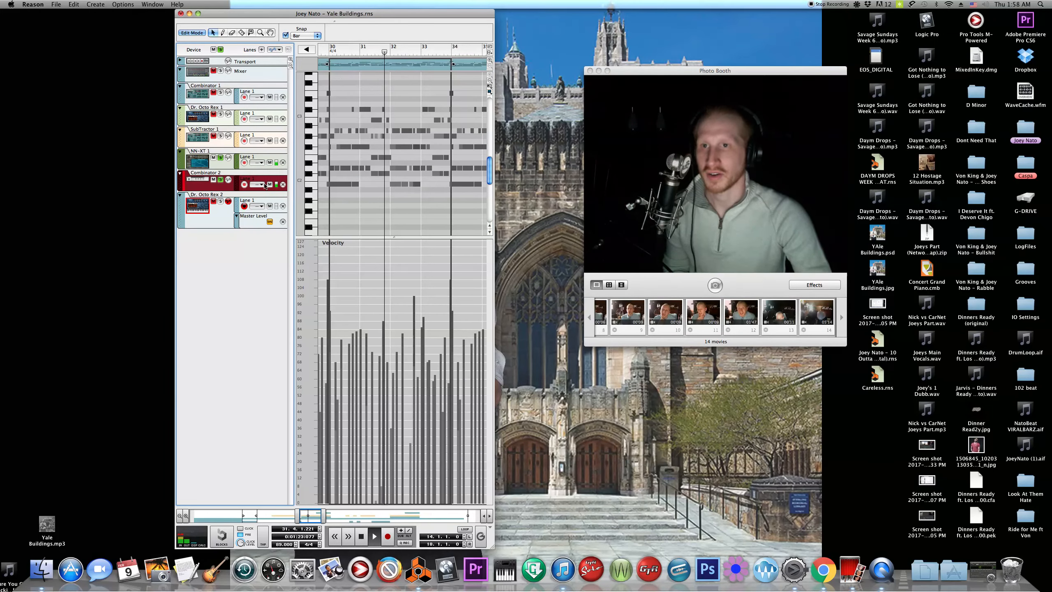
left_click(228, 166)
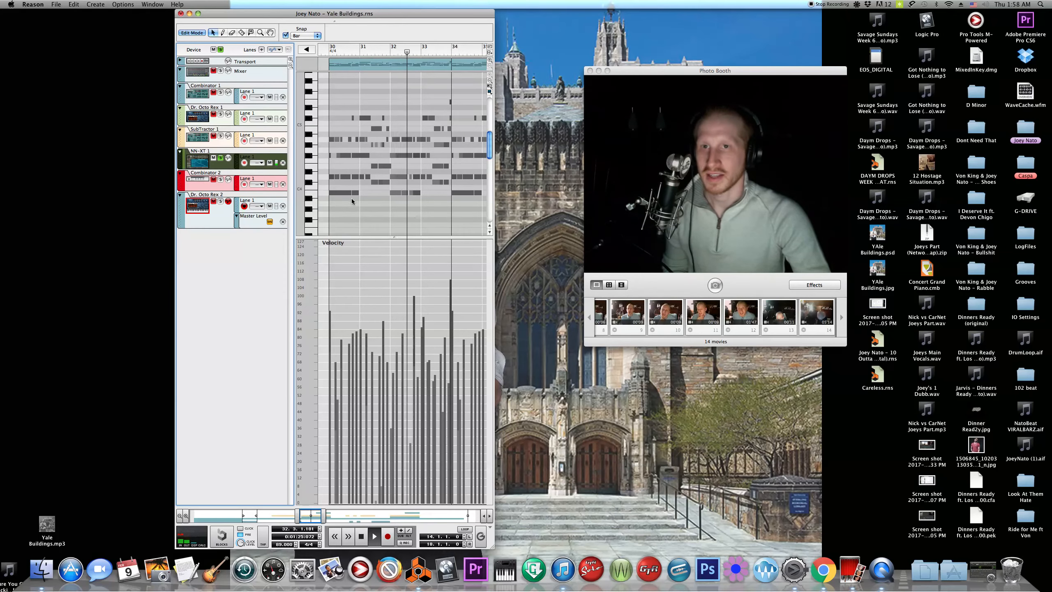
double_click(356, 134)
left_click(328, 51)
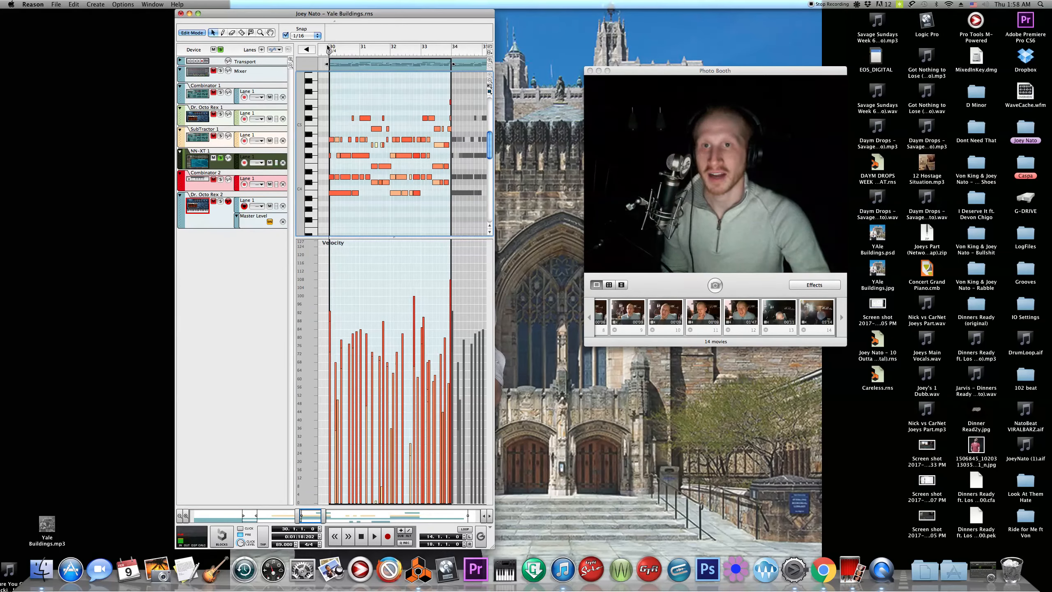
key("space")
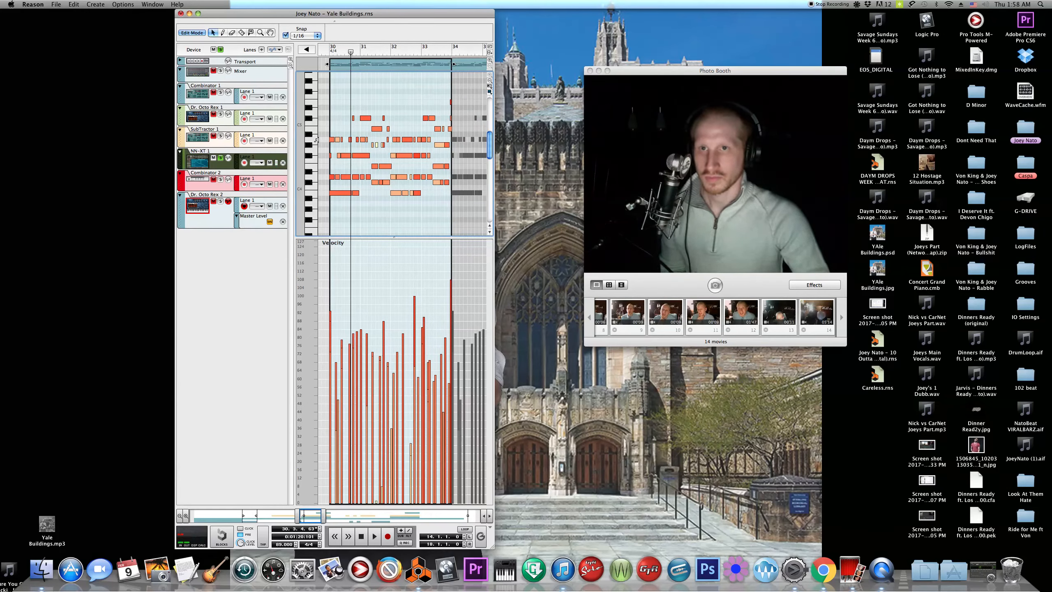
left_click(331, 47)
key("space")
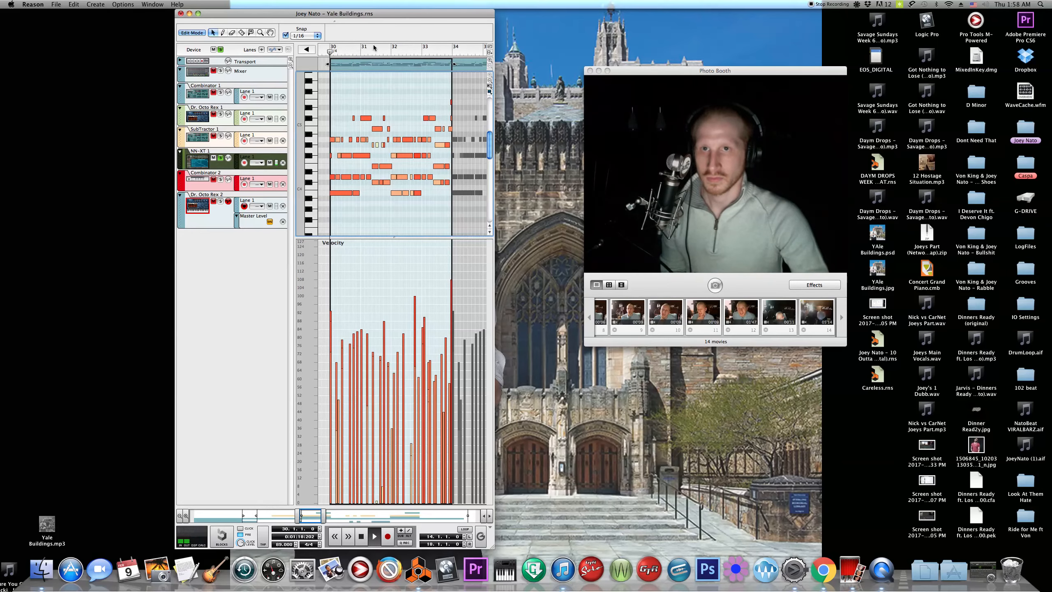
Enlarge the rack area and examine the NN-XT 1 sampler with its DDL-1 delay and Scream 4 unit
left_click_drag(322, 21, 325, 249)
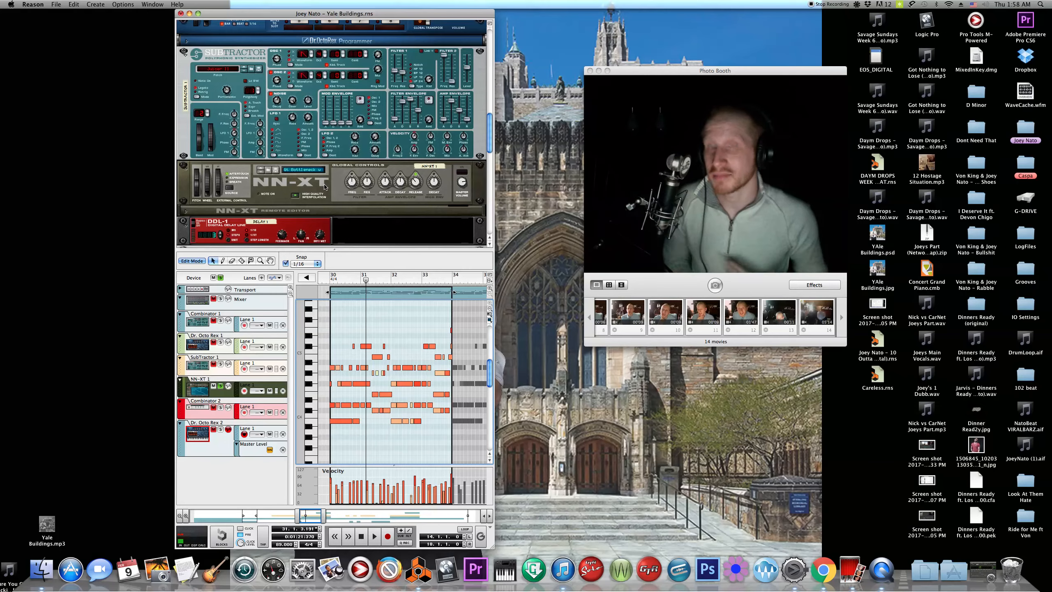
scroll(308, 153, "down", 2)
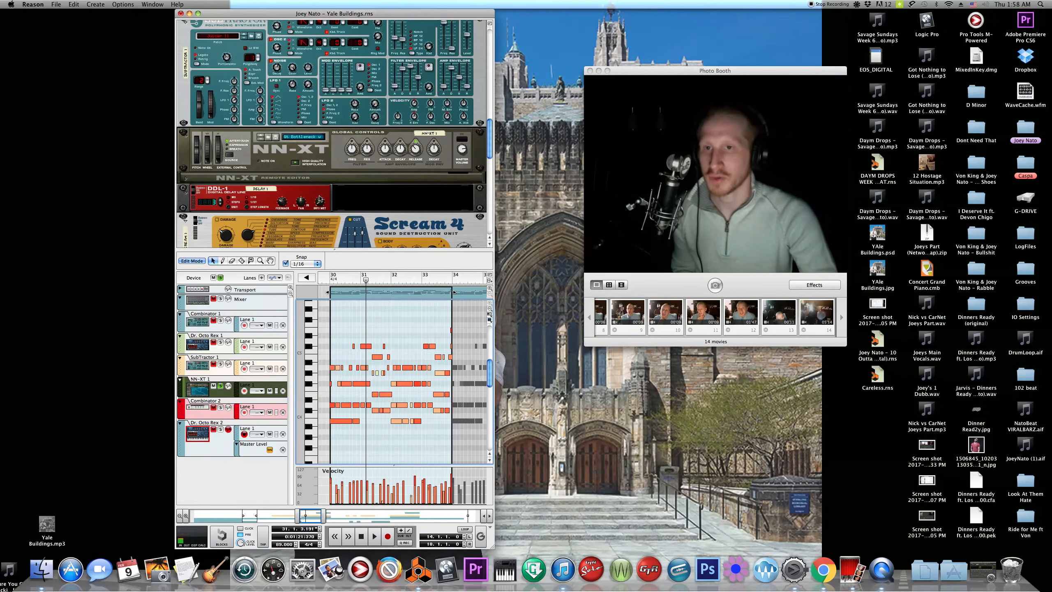
scroll(319, 198, "down", 4)
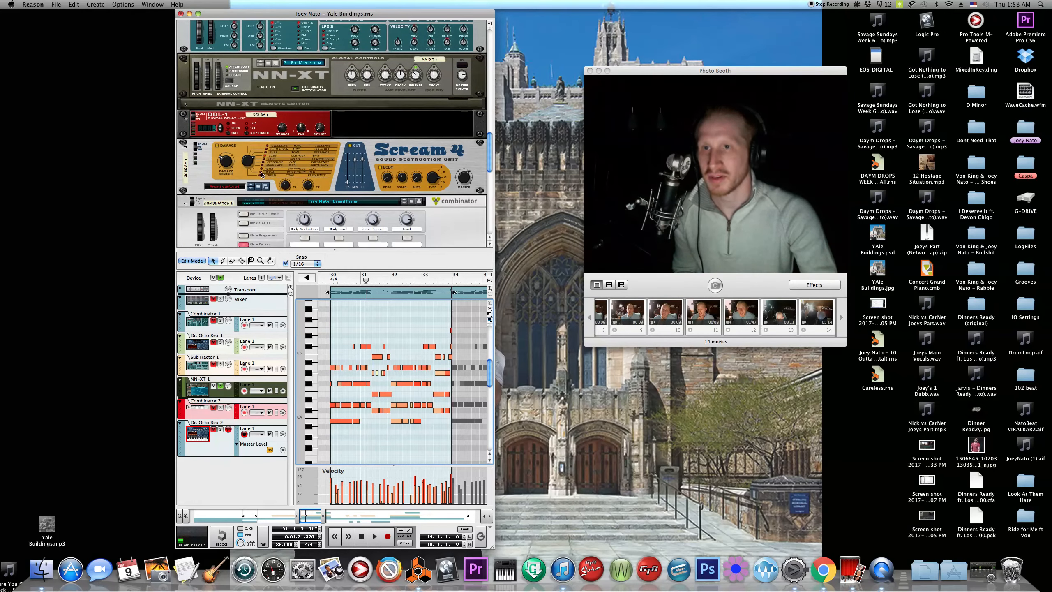
left_click(214, 121)
Play the soloed NN-XT 1 part repeatedly from bar 30 to audition its DDL-1 delay
left_click(331, 279)
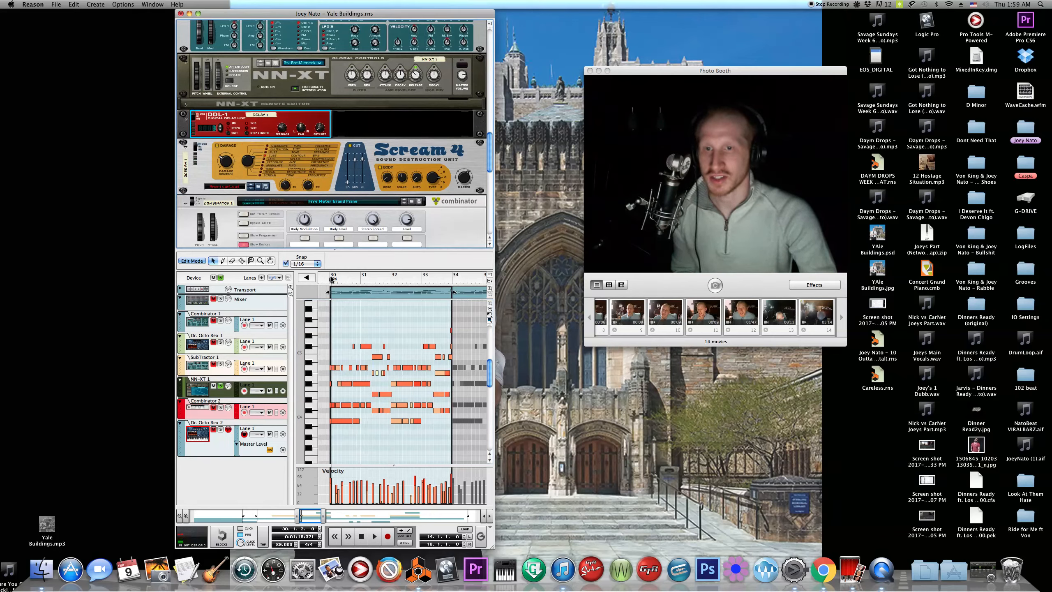
key("space")
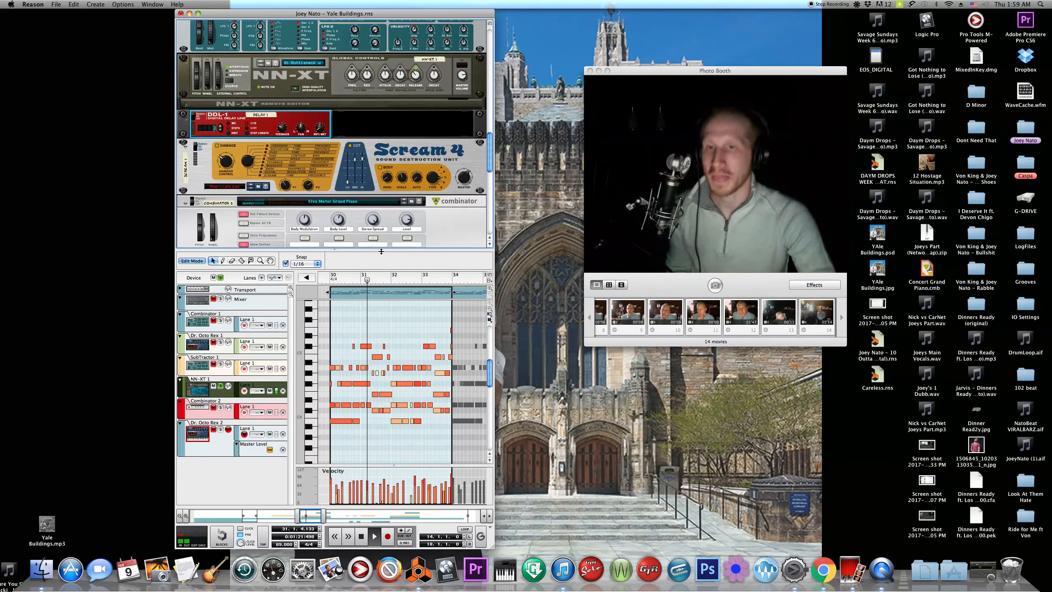
key("space")
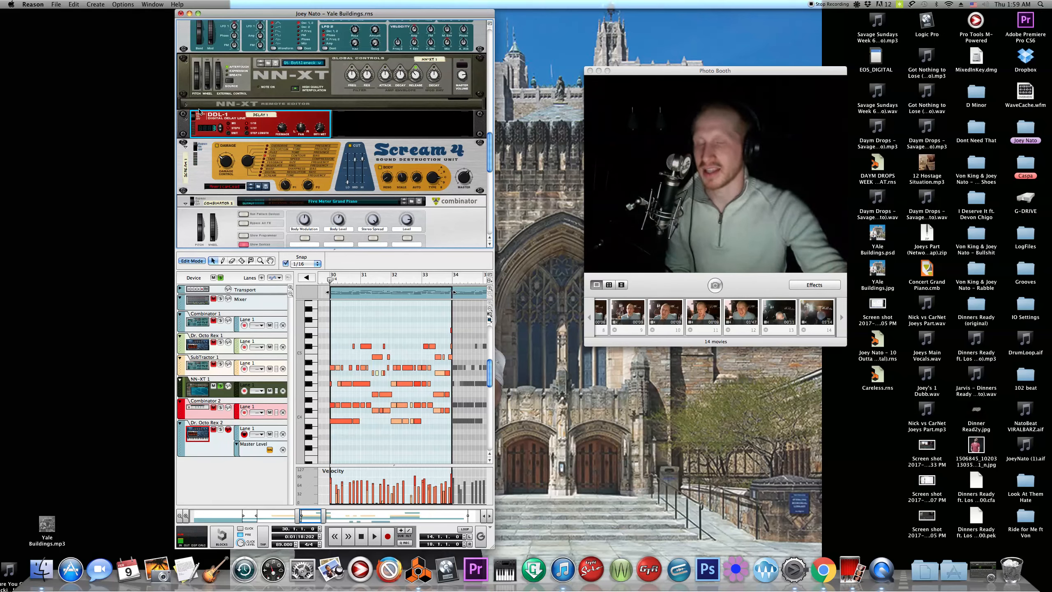
key("space")
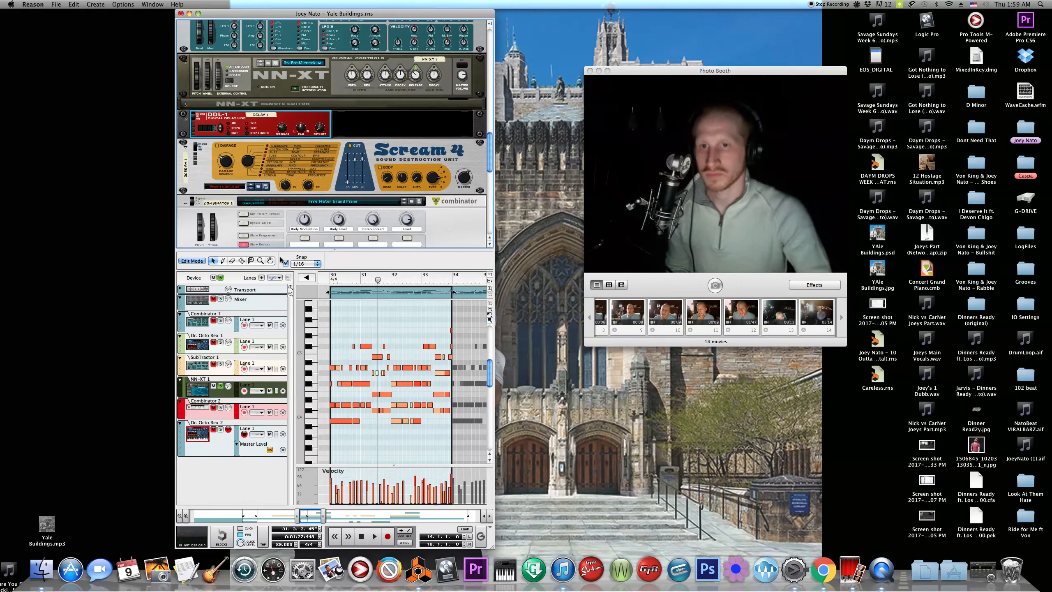
key("space")
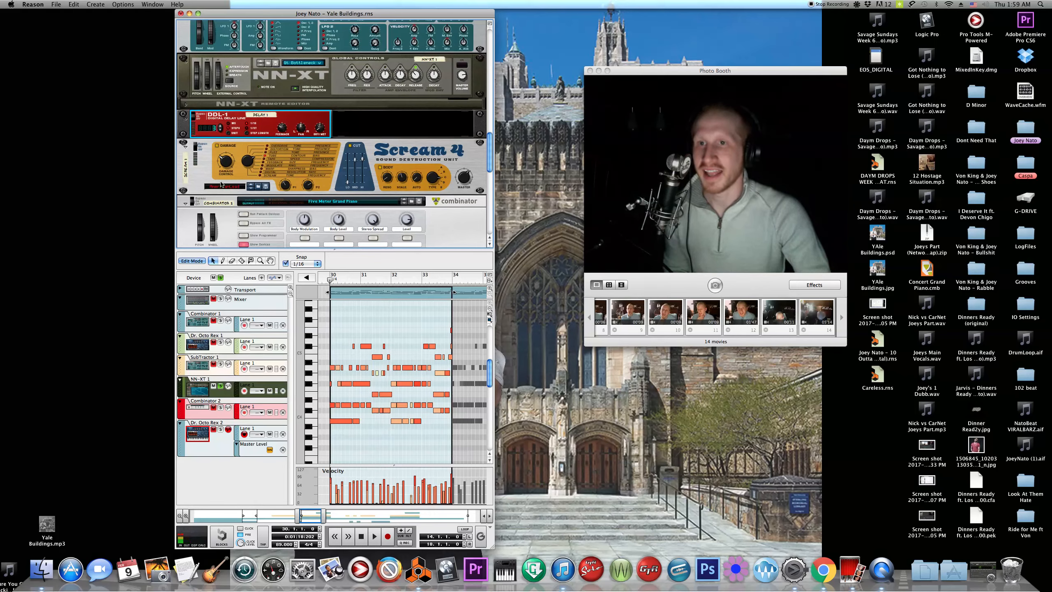
Switch the Scream 4 mode on the NN-XT 1 part, audition it and place the song position at bar 30
left_click(197, 149)
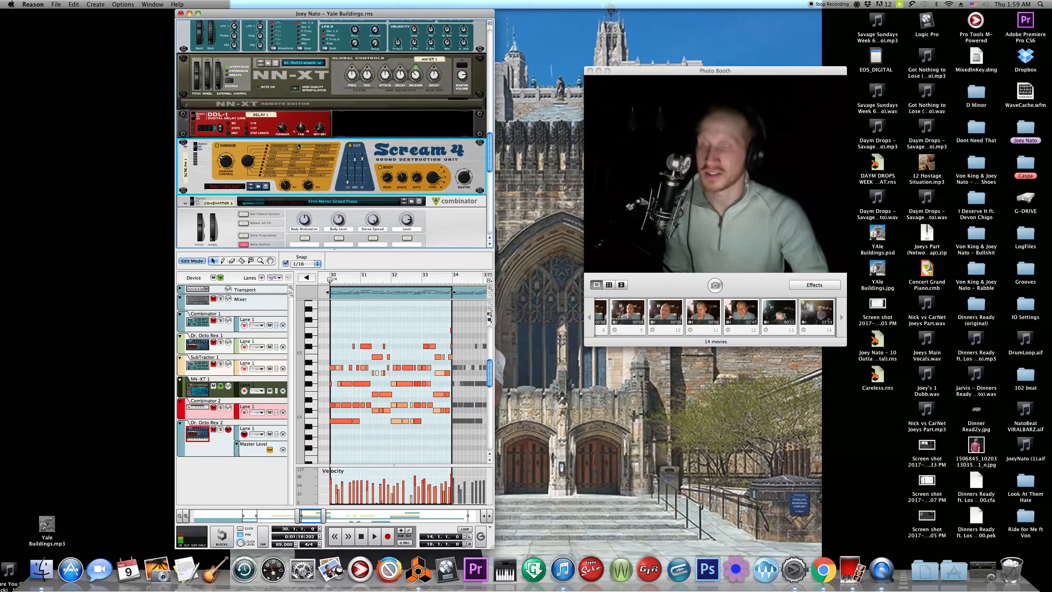
key("space")
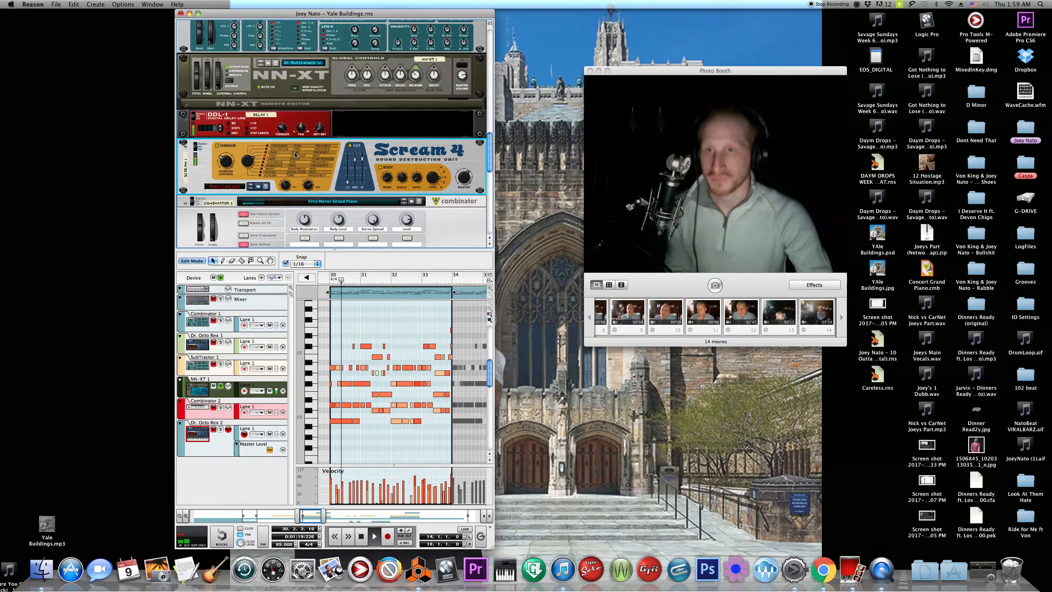
key("space")
left_click(326, 281)
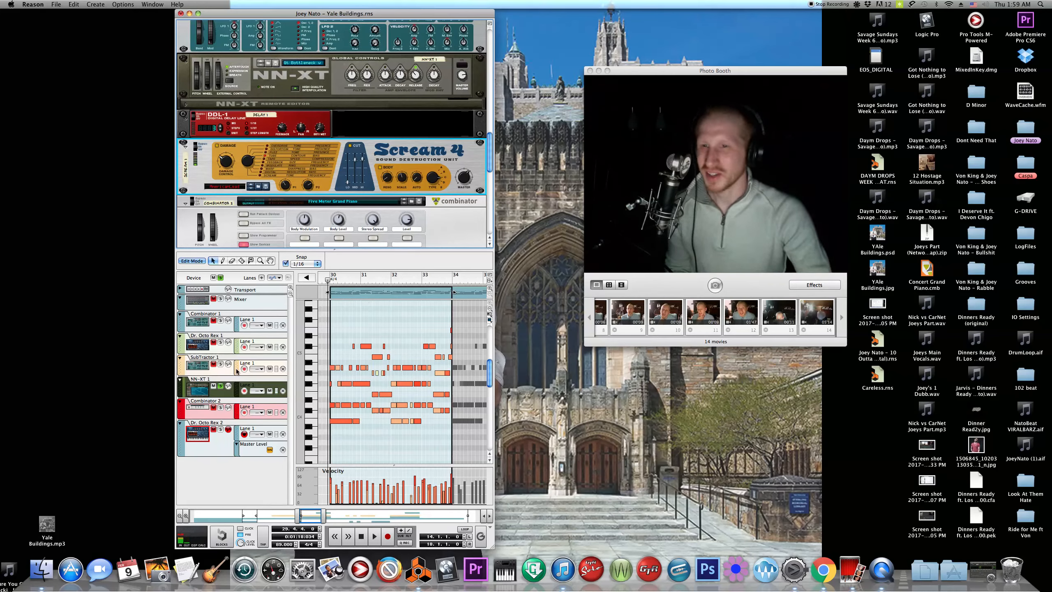
Play the full mix from bar 30 with all solos off and return to the arrangement
key("space")
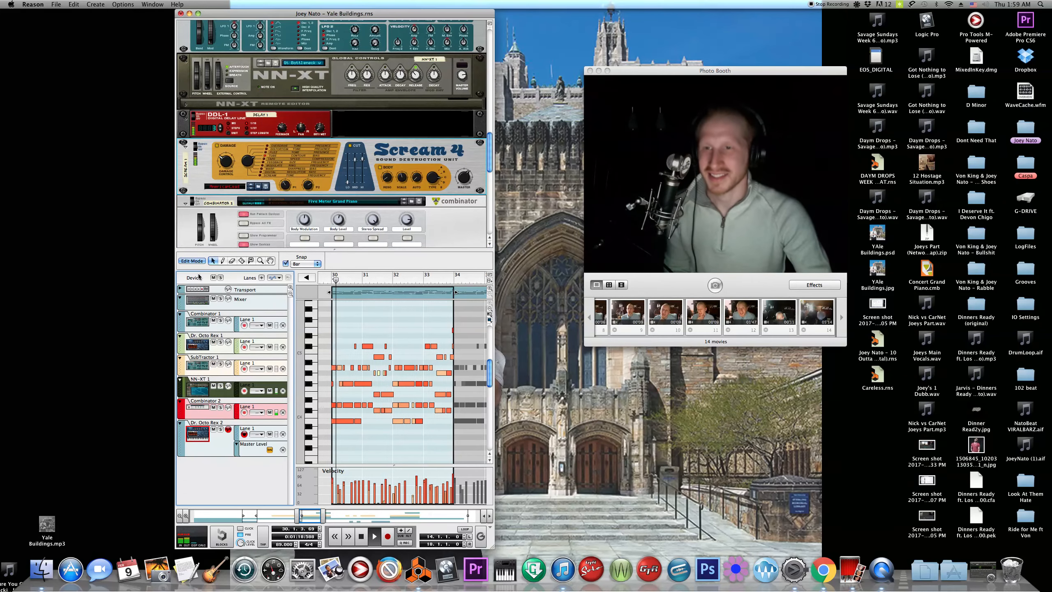
left_click(195, 261)
left_click(363, 348)
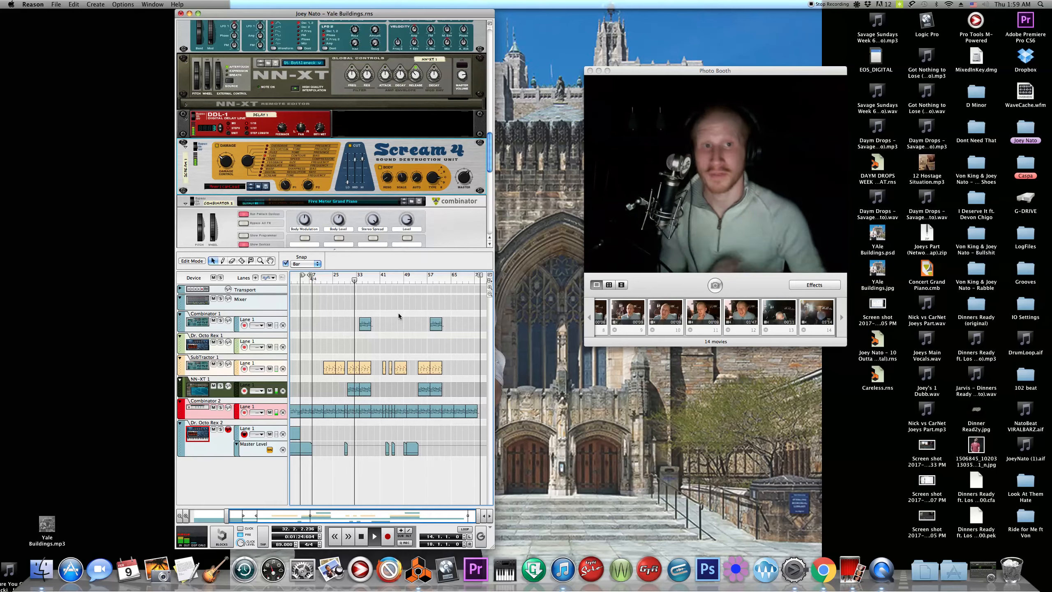
Open the Combinator 1 clip at bar 34, examine its notes and return the song position to bar 34
double_click(364, 323)
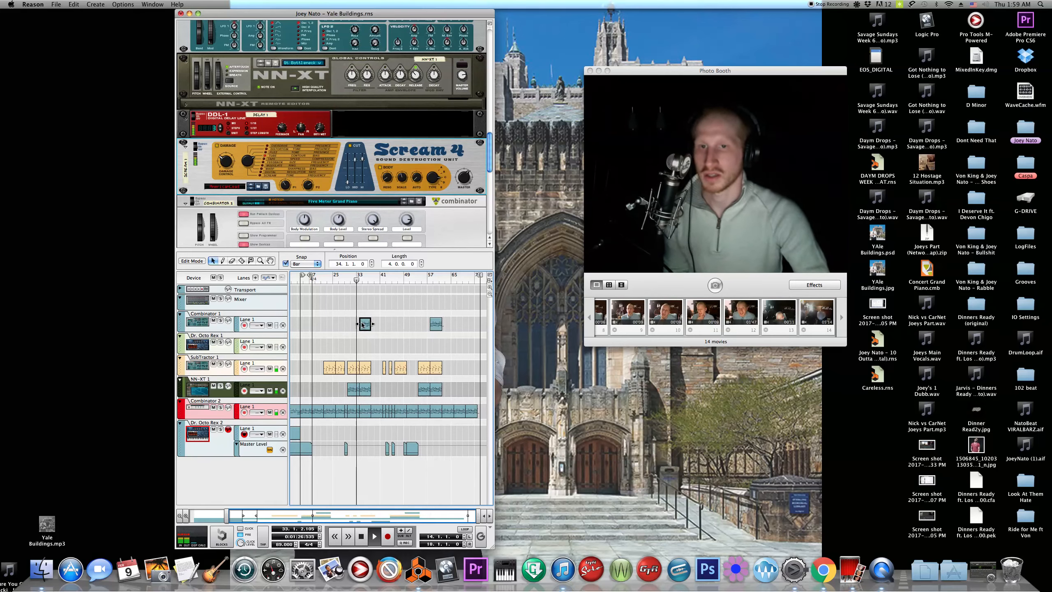
scroll(437, 330, "down", 10)
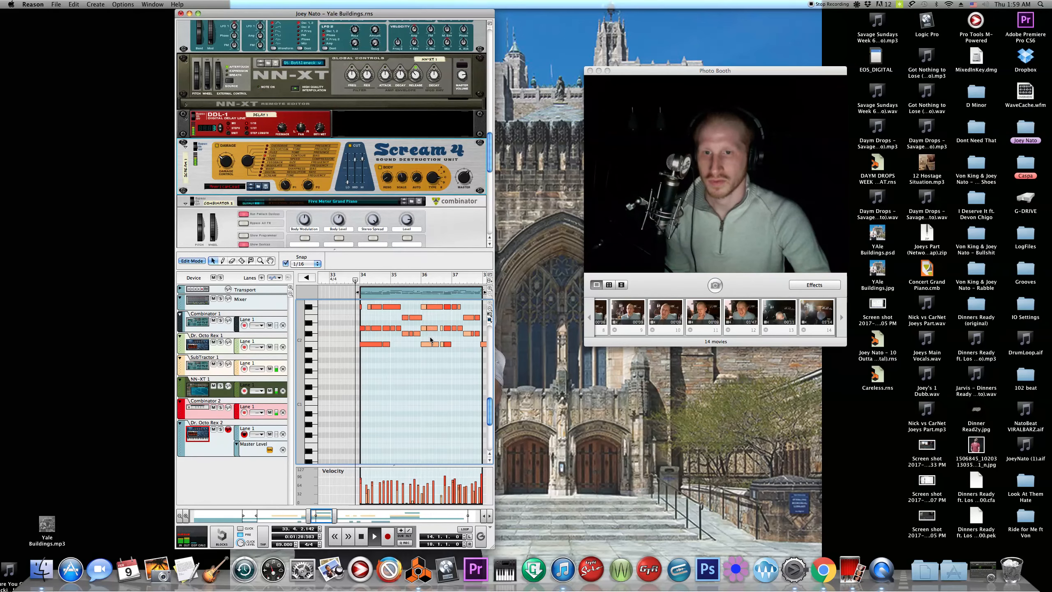
scroll(429, 345, "up", 2)
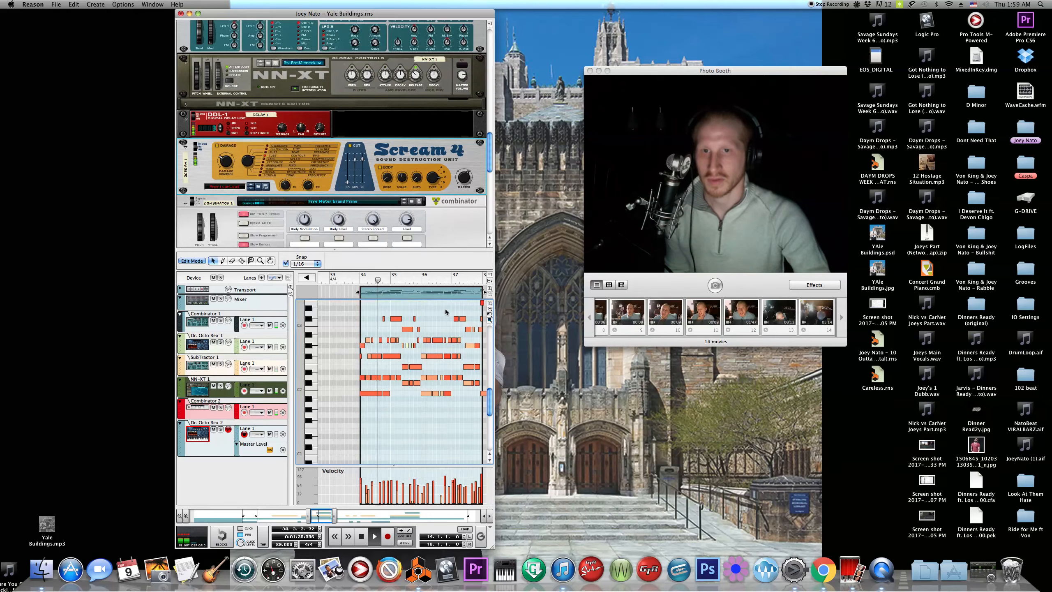
scroll(445, 315, "up", 2)
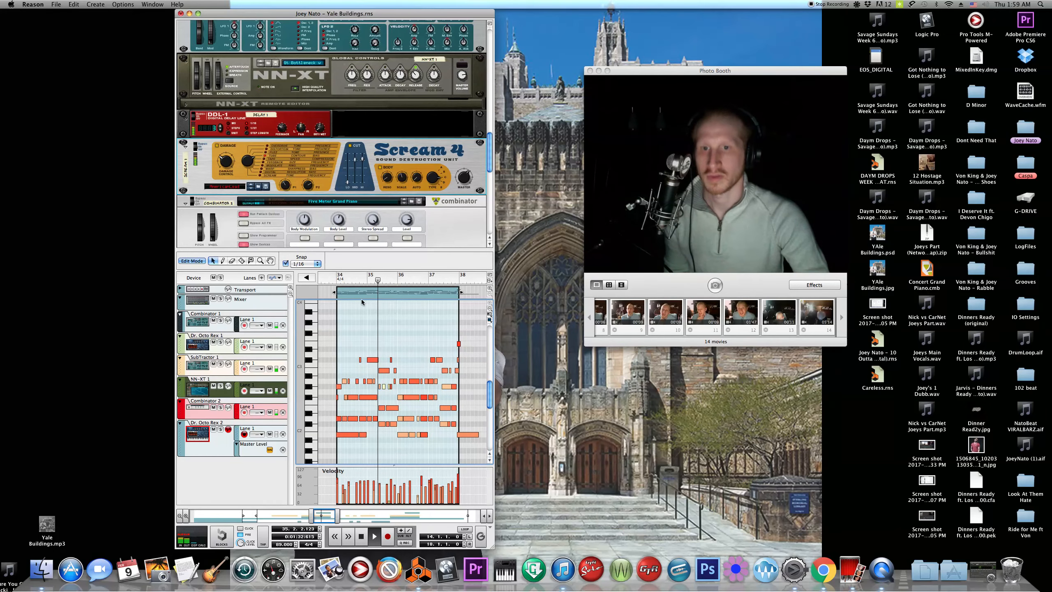
left_click(336, 282)
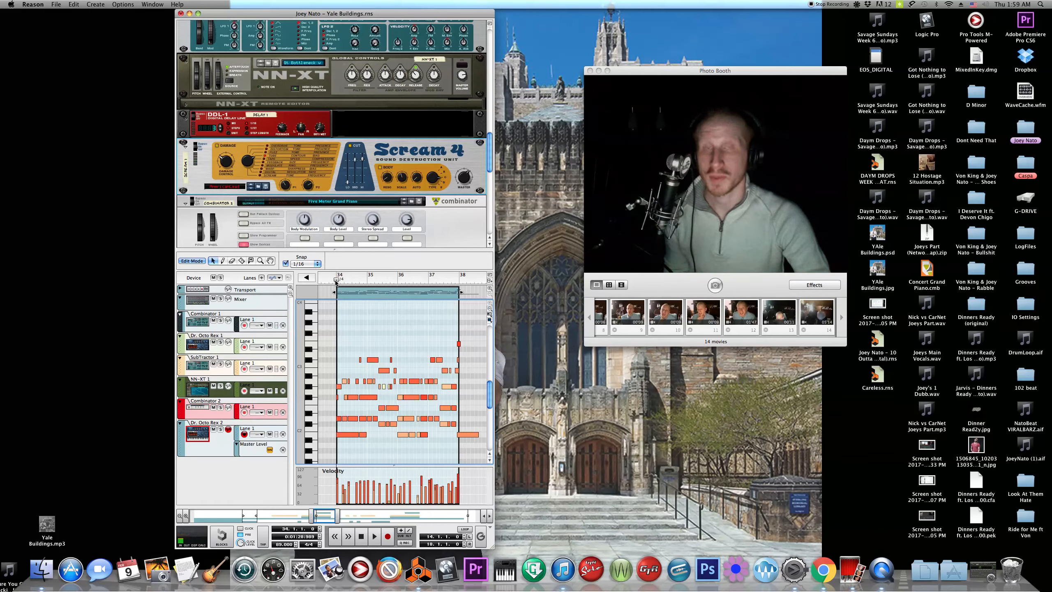
Audition NN-XT 1 and the Combinator 2 clip separately in solo from bar 34, turning each solo off again
left_click(220, 386)
key("space")
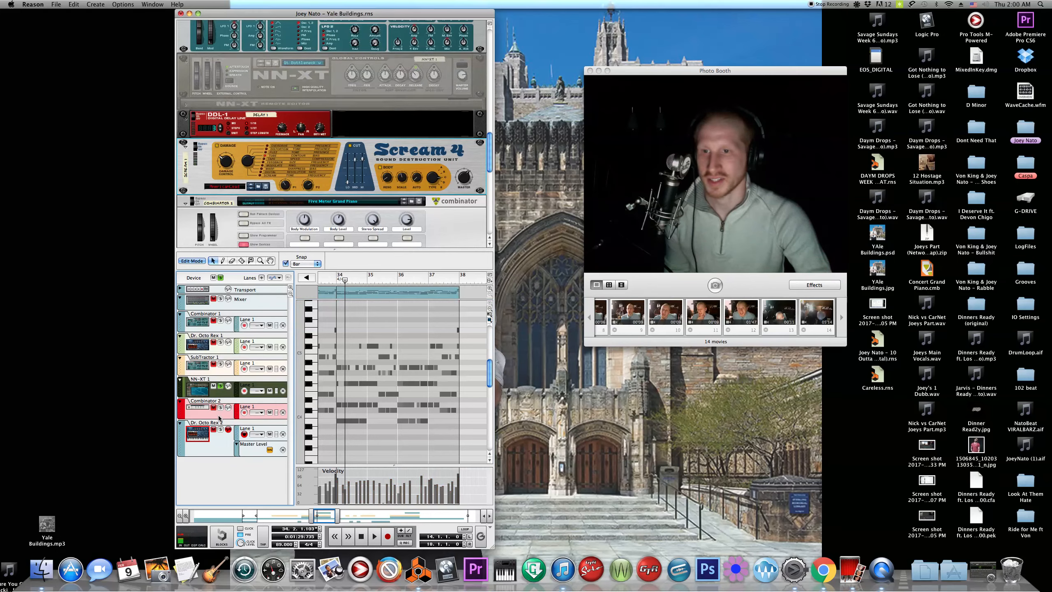
left_click(221, 386)
left_click(222, 408)
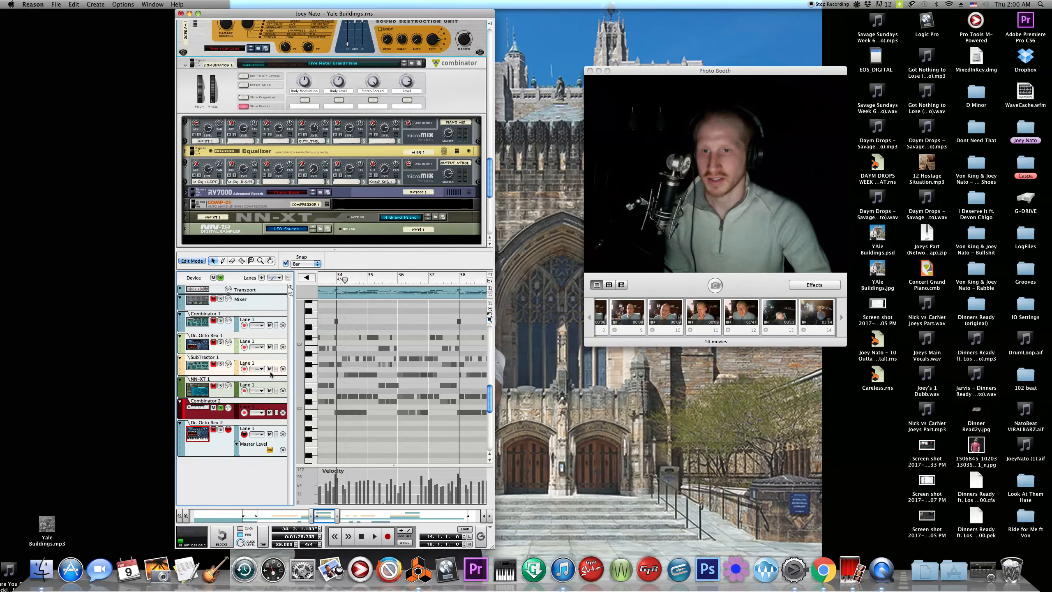
double_click(368, 324)
key("space")
left_click(336, 280)
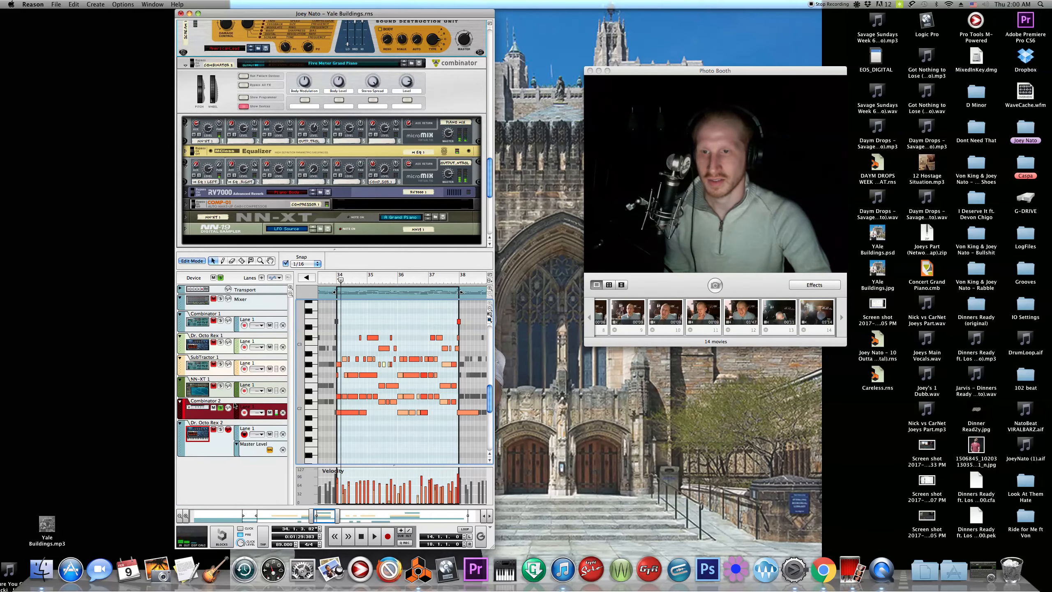
left_click(220, 407)
Solo Combinator 1, open its clip at bar 34 and play the part
left_click(221, 322)
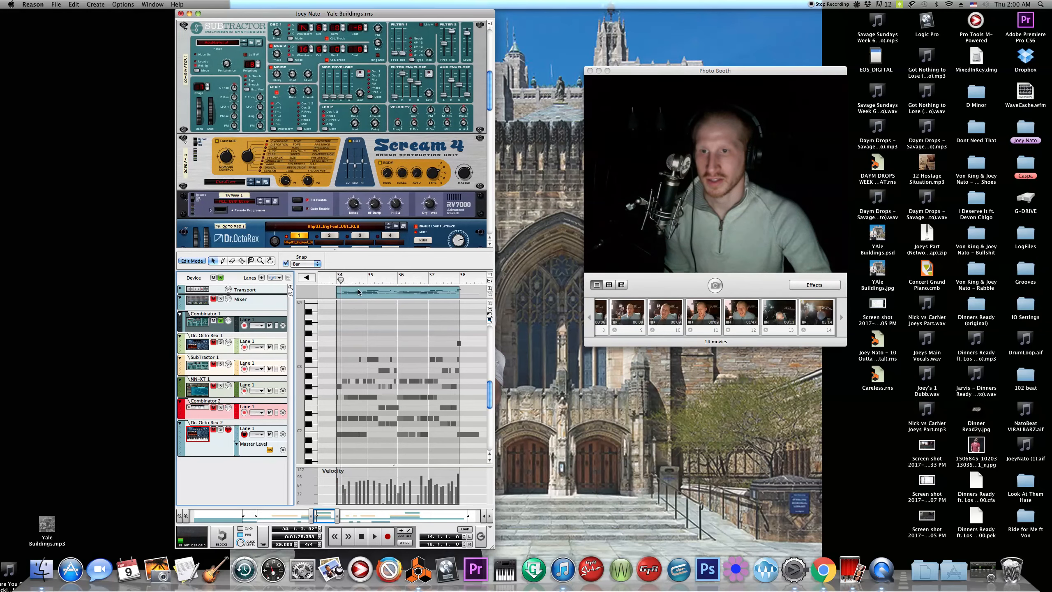
double_click(351, 322)
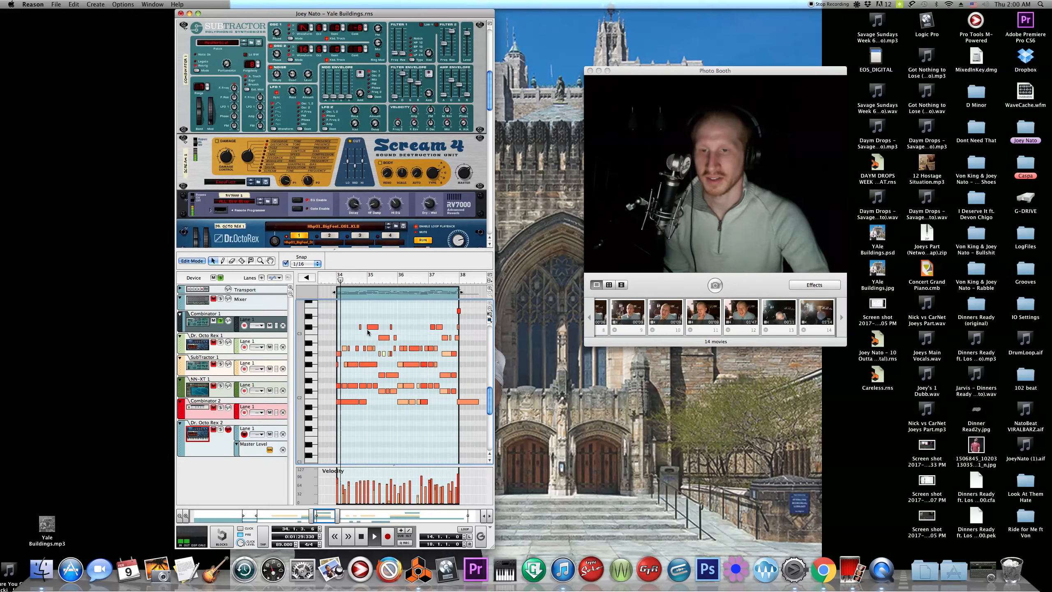
scroll(371, 332, "up", 2)
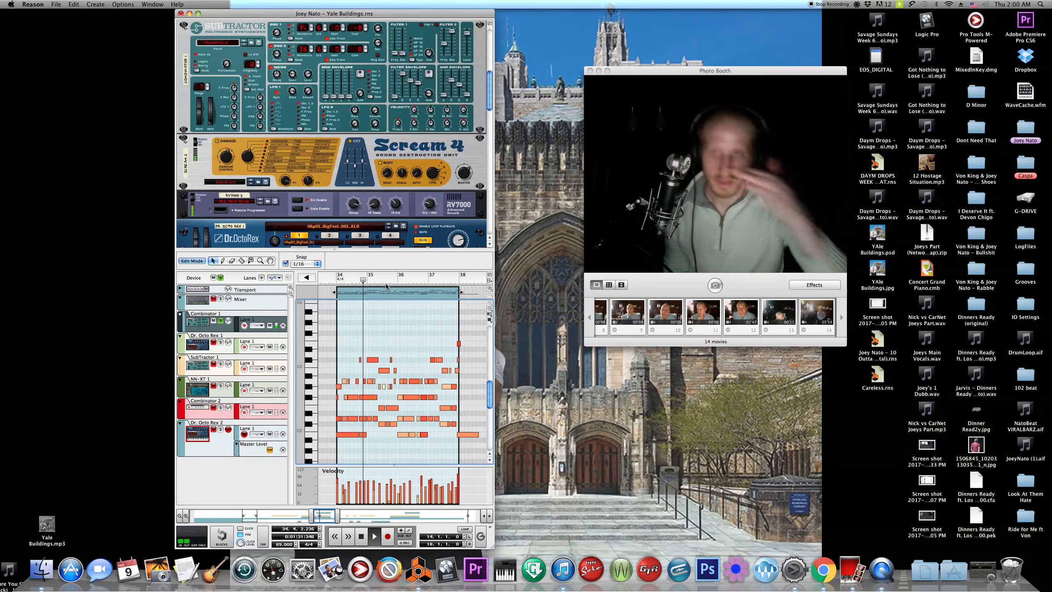
key("space")
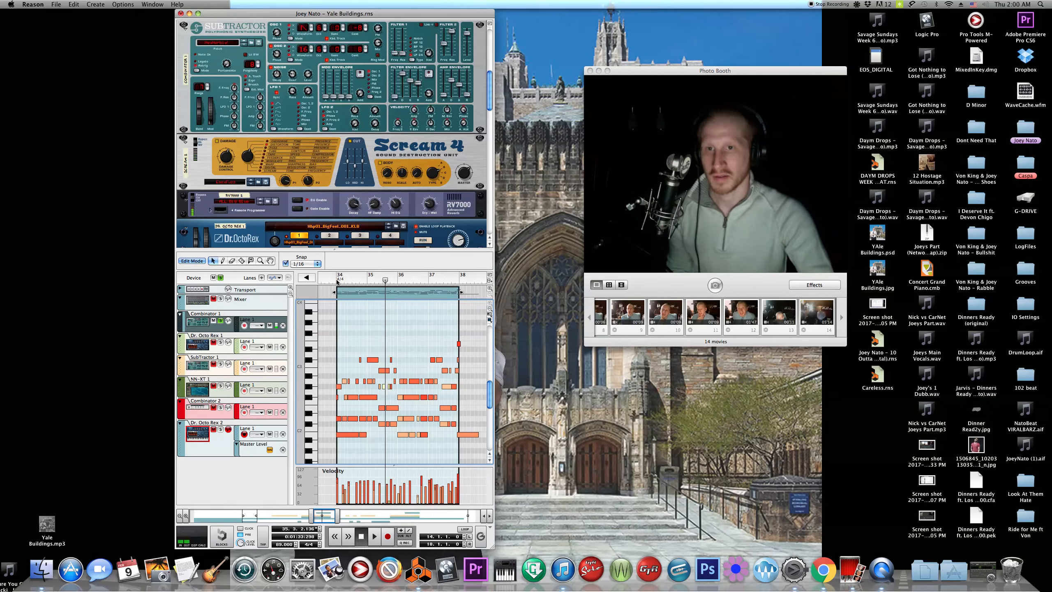
Examine Combinator 1's SubTractor, Scream 4 and RV7000 in the rack, and set the Scream 4 to Bypass
scroll(307, 107, "up", 3)
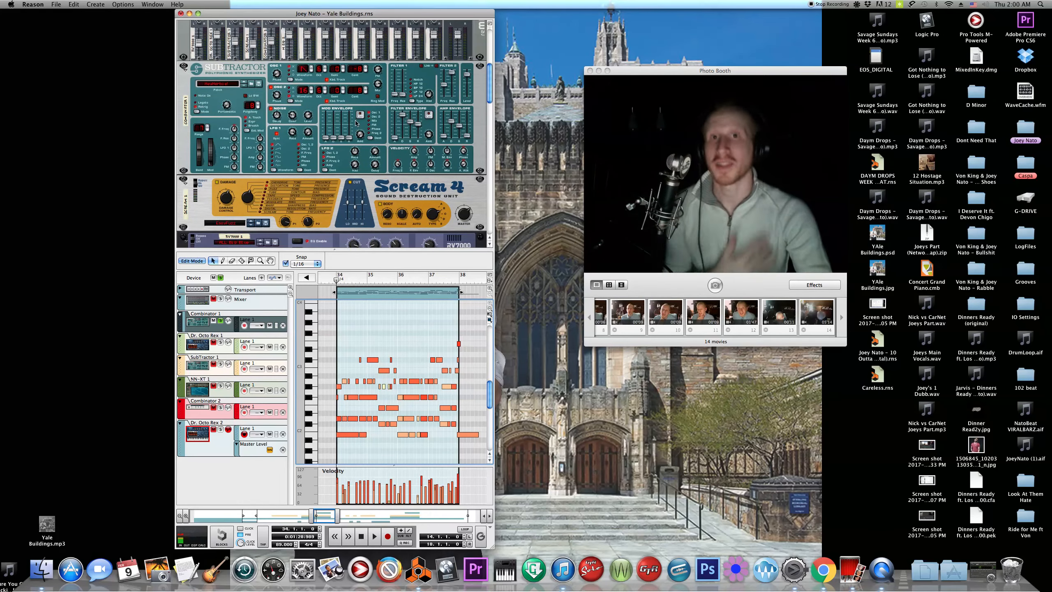
scroll(323, 149, "down", 5)
scroll(308, 165, "up", 1)
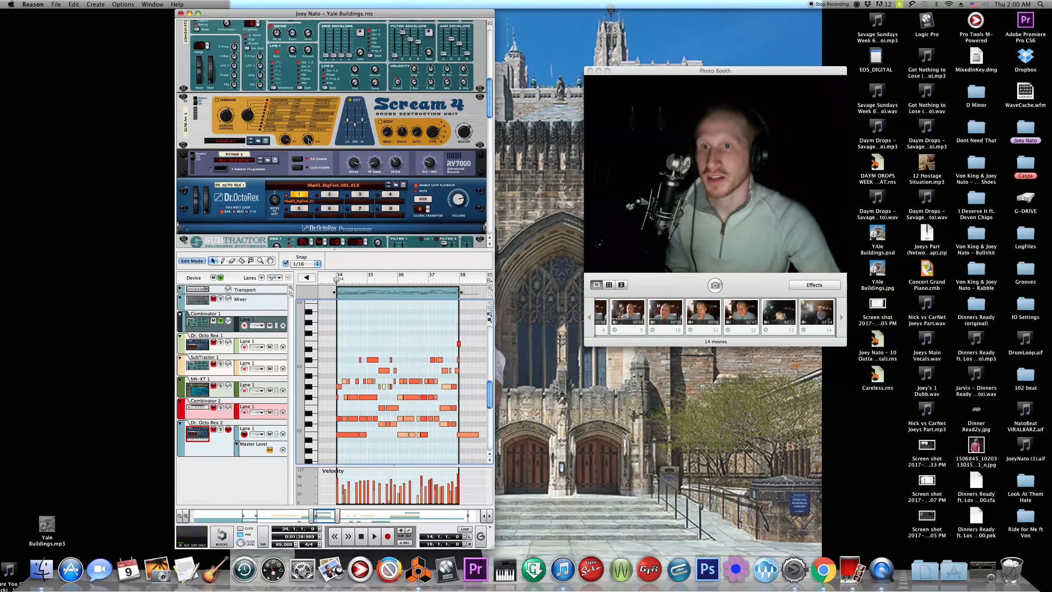
scroll(303, 177, "up", 3)
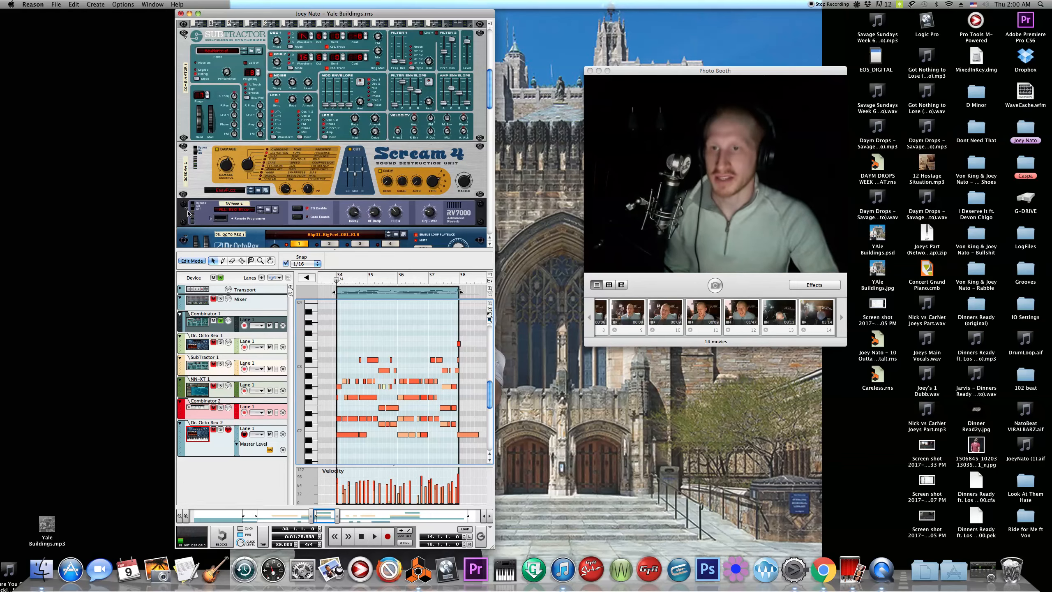
left_click(201, 204)
left_click(204, 147)
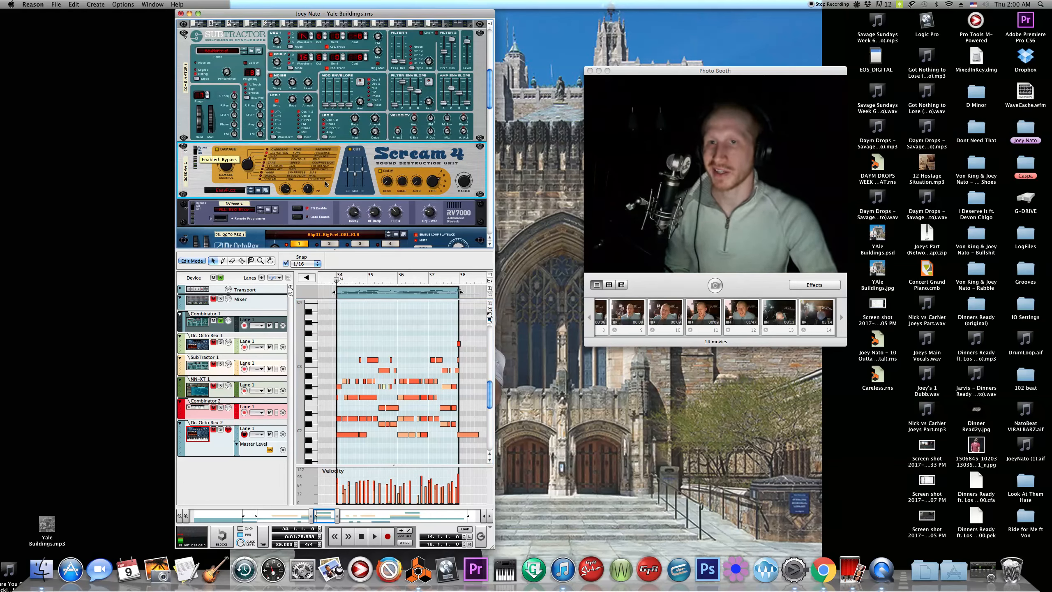
Play the soloed Combinator 1 part from bar 34 with its Scream 4 bypassed, viewing its devices in the rack, and stop playback
scroll(242, 174, "up", 8)
key("space")
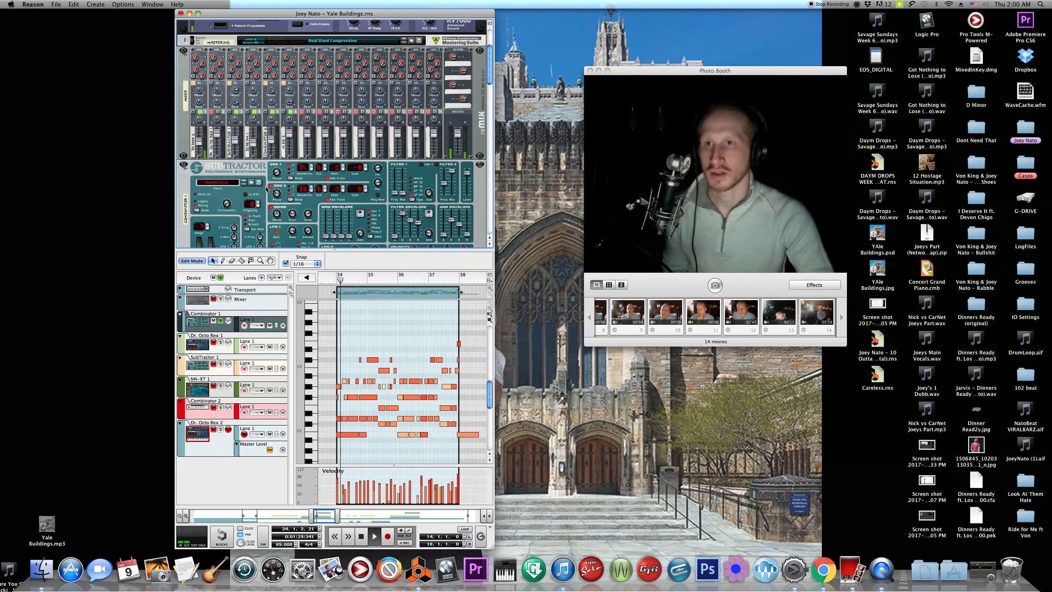
scroll(266, 189, "down", 2)
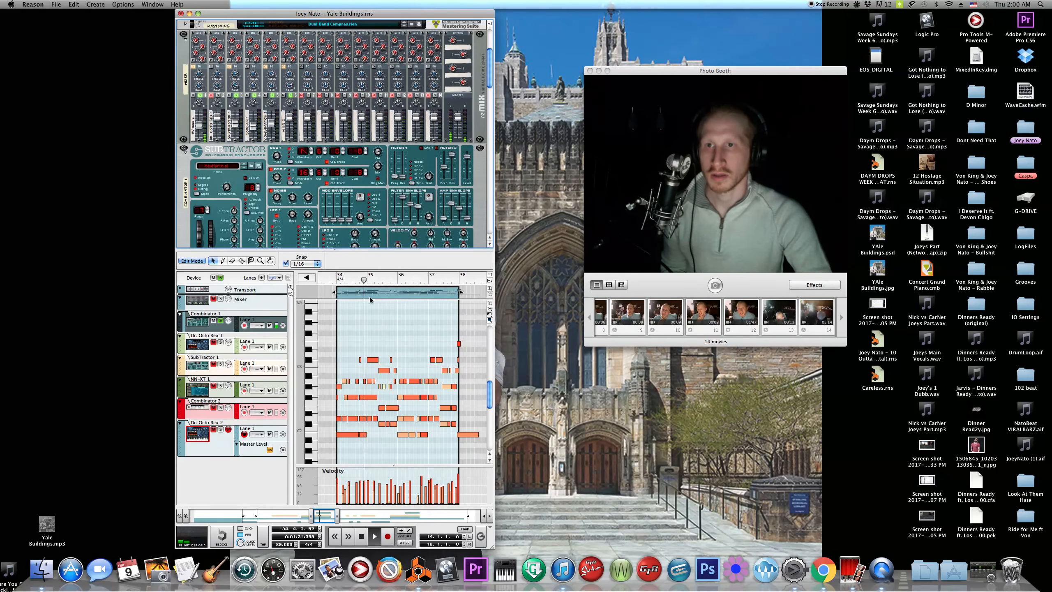
scroll(354, 191, "down", 5)
scroll(354, 191, "down", 5)
scroll(354, 190, "up", 8)
key("space")
Bring Combinator 1's Scream 4 into view, play the soloed part once more and return the song position to bar 34
scroll(177, 168, "down", 5)
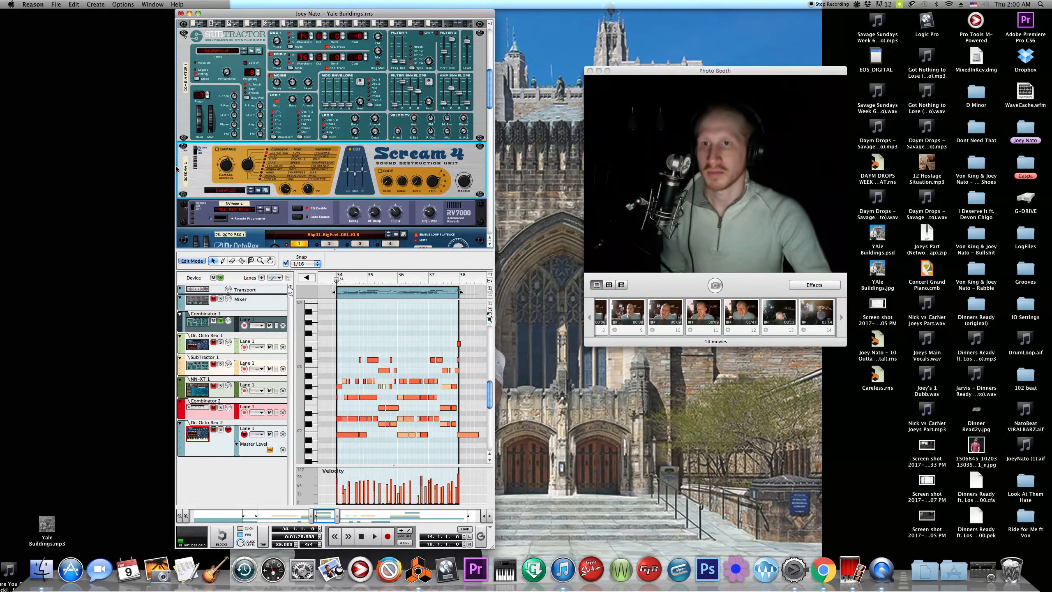
key("space")
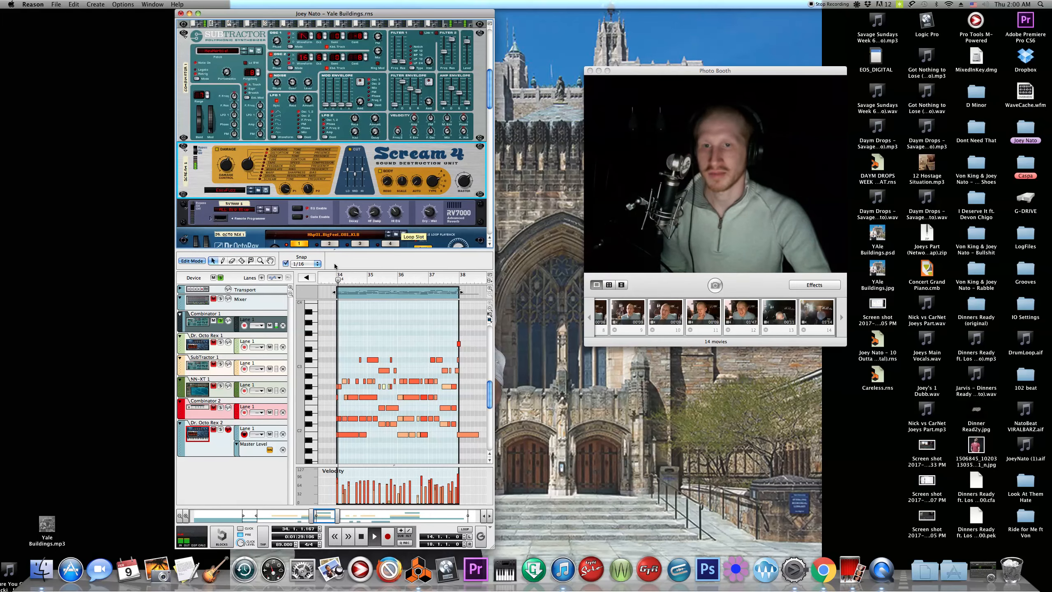
scroll(199, 214, "up", 10)
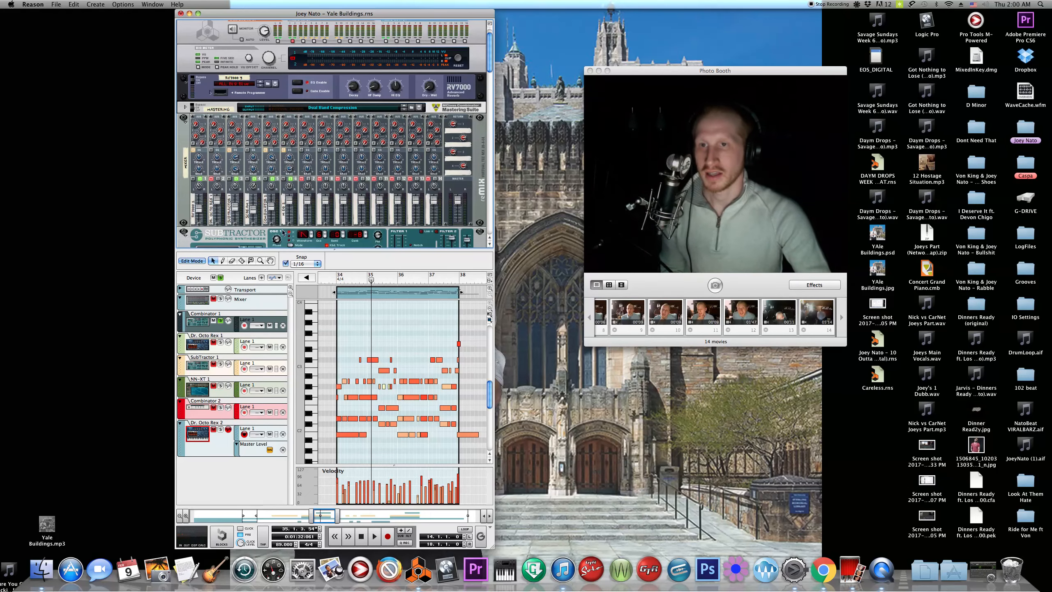
left_click(336, 278)
Audition the soloed Combinator 1 from bar 34 while selecting its RV7000 reverb in the rack
key("space")
scroll(308, 181, "down", 6)
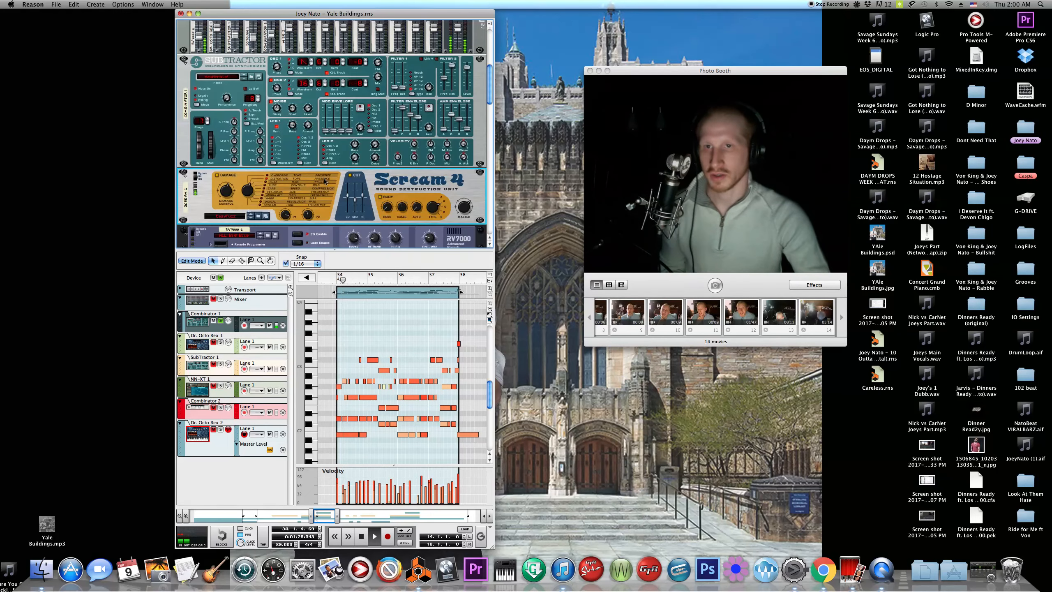
scroll(215, 179, "up", 6)
scroll(215, 178, "down", 5)
left_click(188, 197)
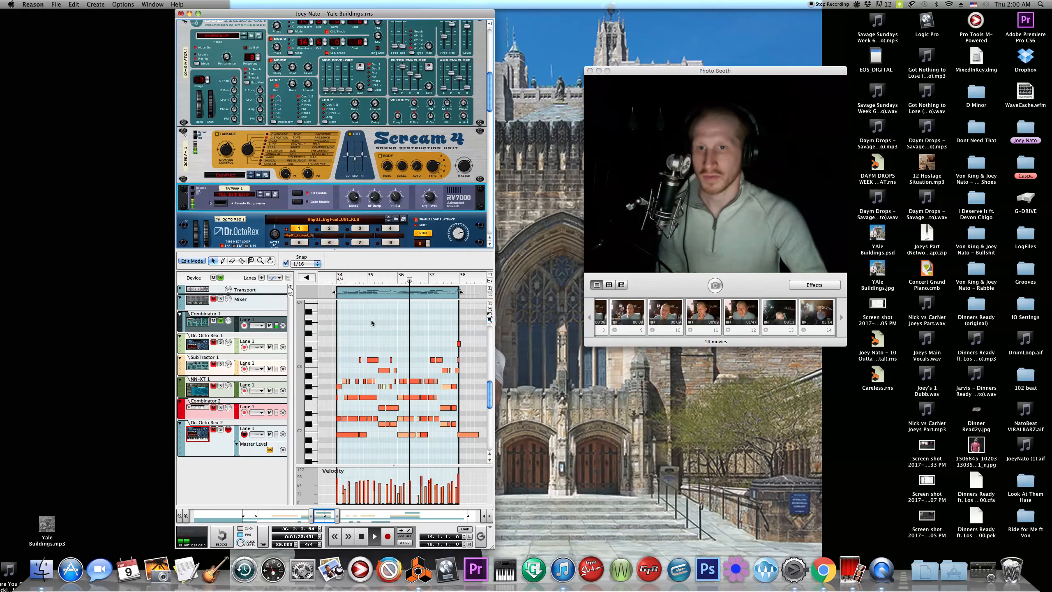
scroll(438, 225, "up", 4)
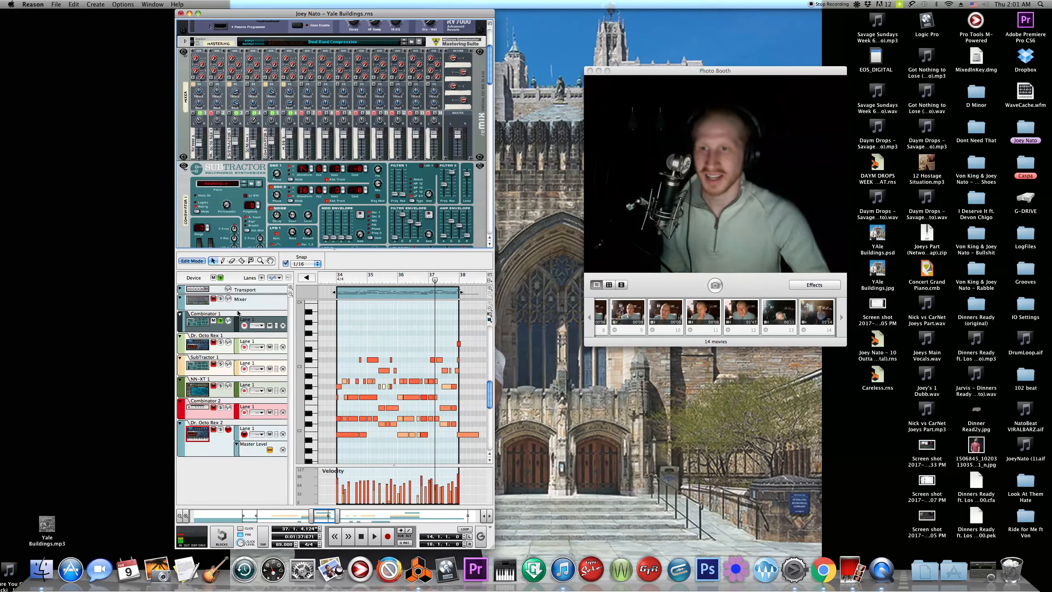
Turn off Combinator 1's solo and play all the parts together from bar 34
left_click(221, 320)
left_click(337, 277)
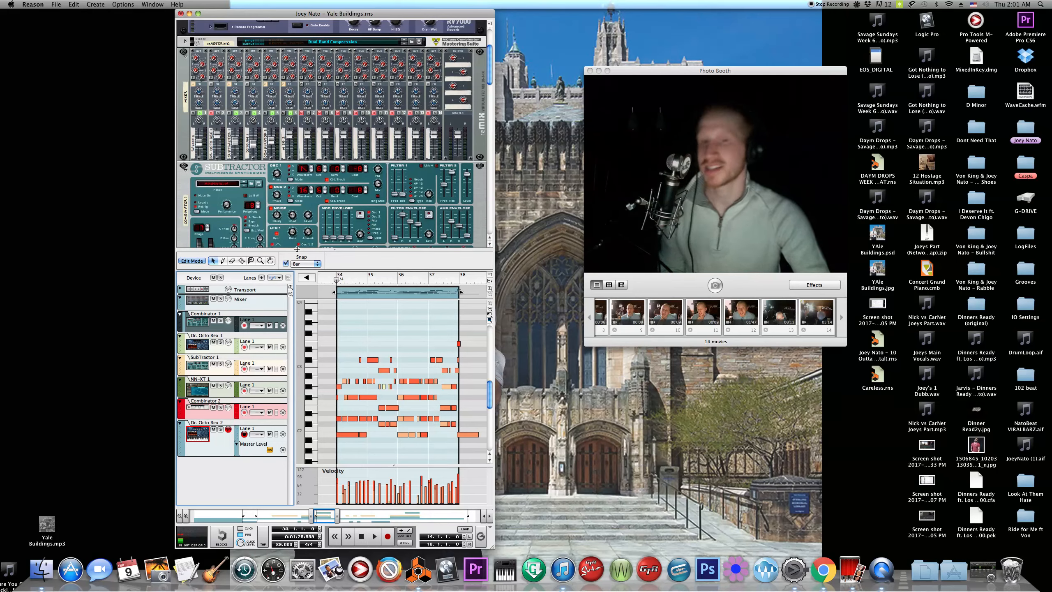
key("space")
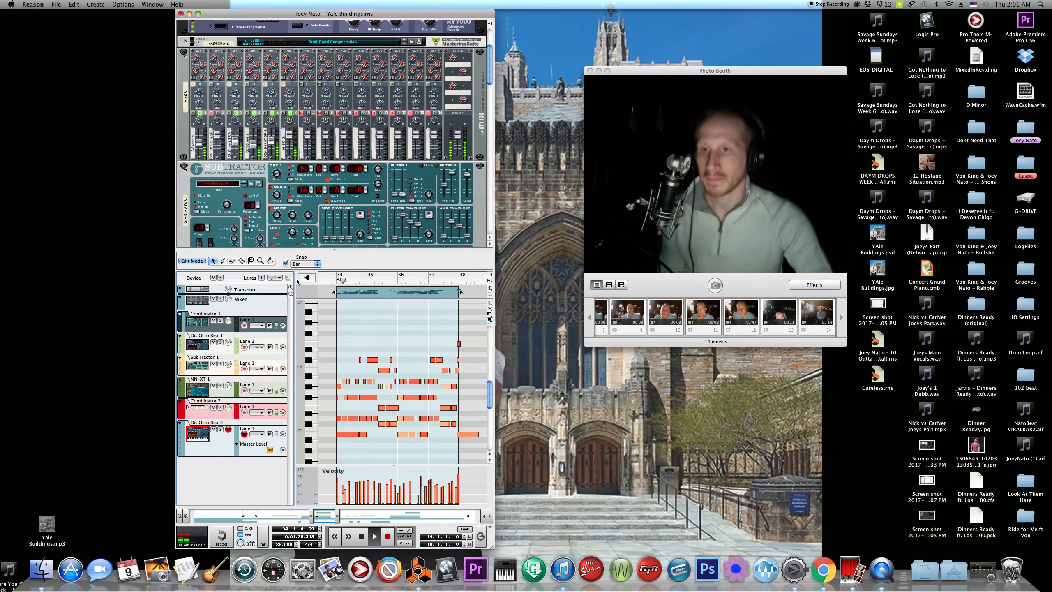
Switch the sequencer from note editing to the arrangement view and play the full mix from bar 54
left_click(192, 261)
left_click(396, 331)
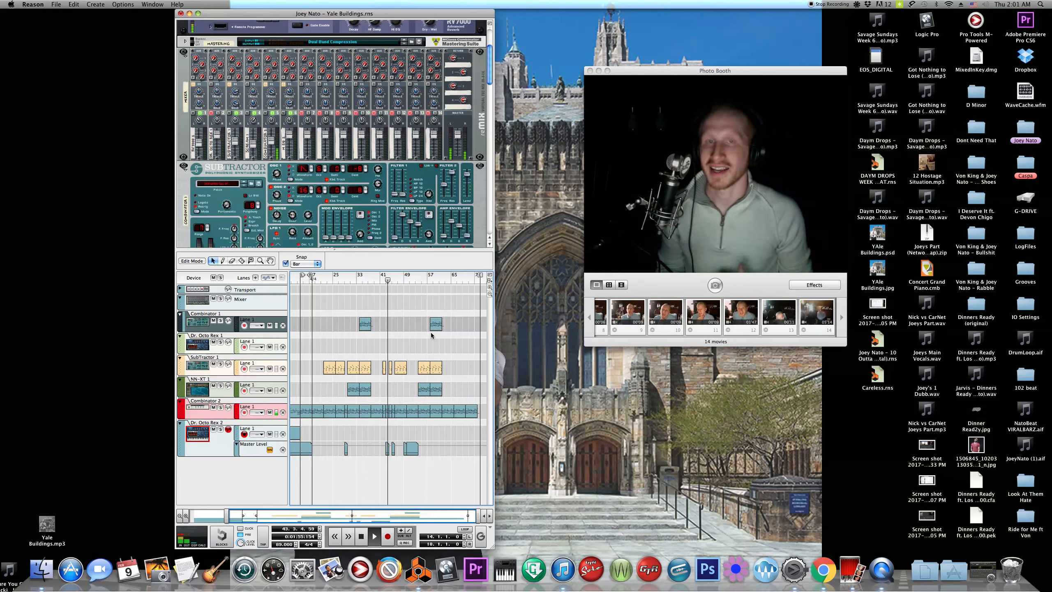
left_click(419, 280)
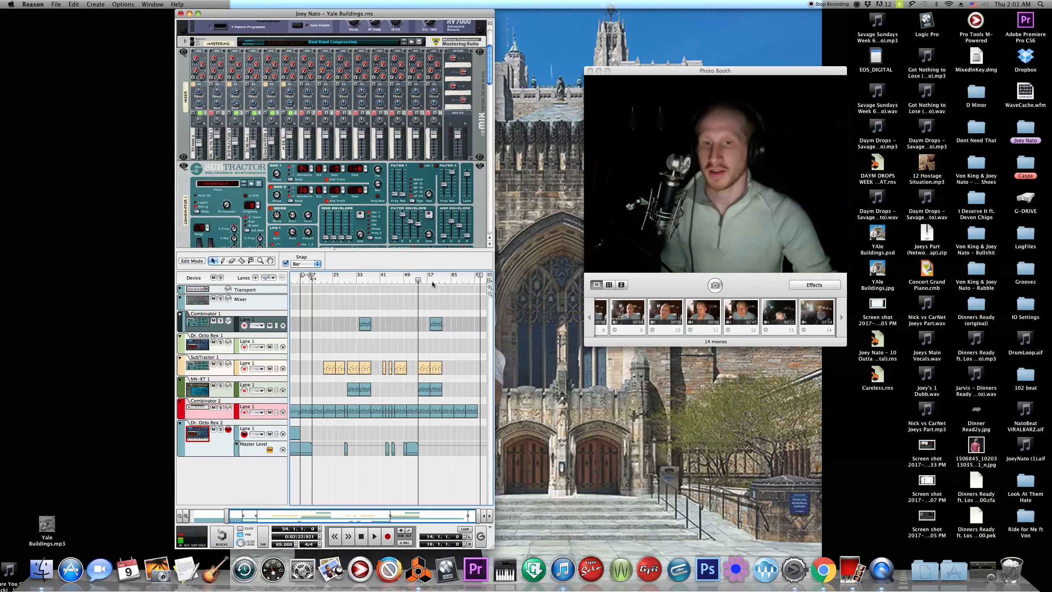
key("space")
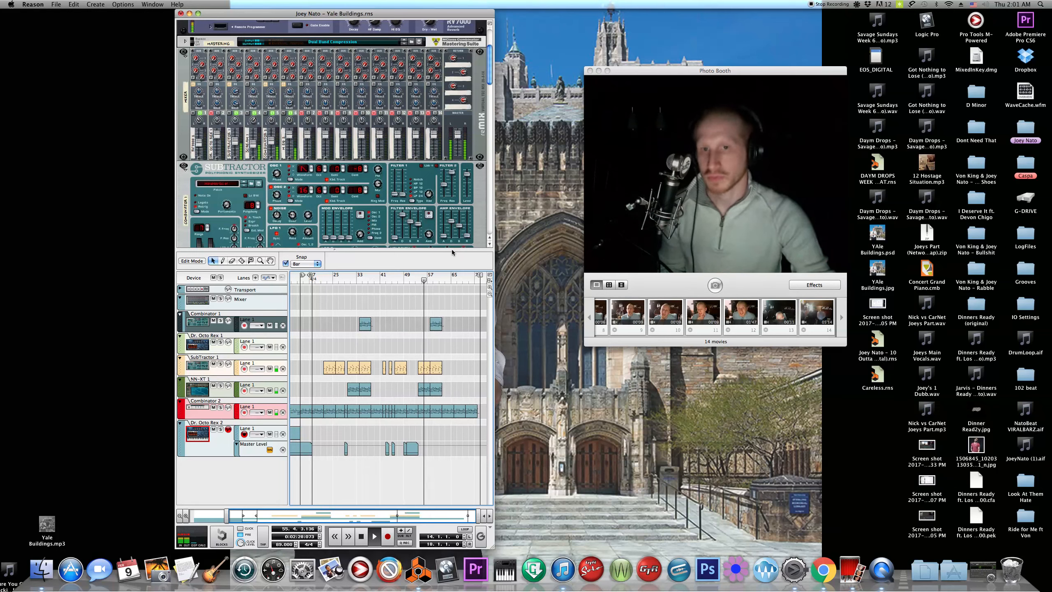
Stop playback and return the song position to the beginning of the song at bar 1
left_click(361, 535)
left_click(361, 535)
left_click(361, 536)
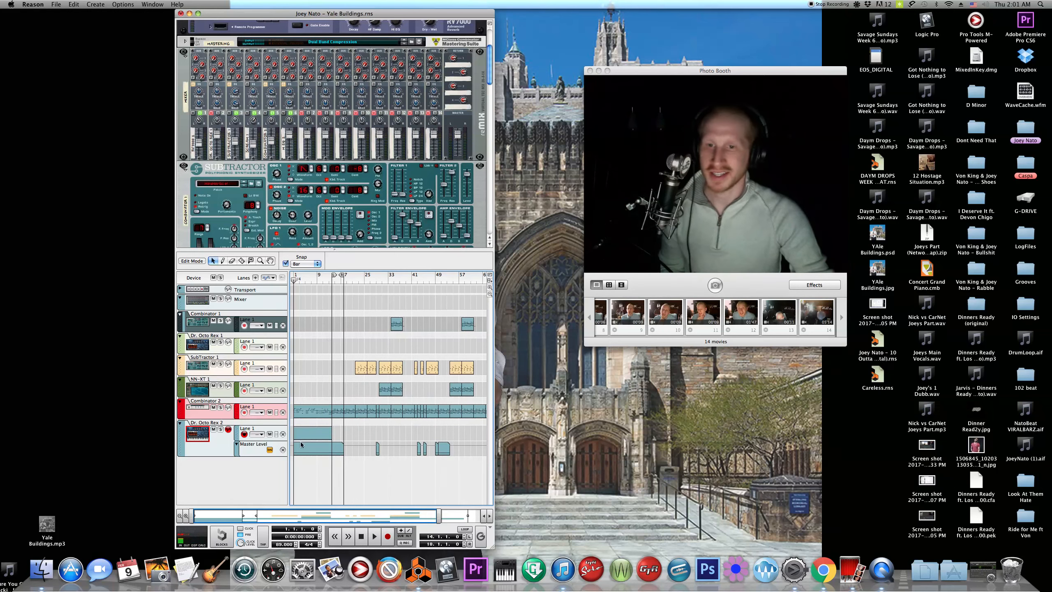